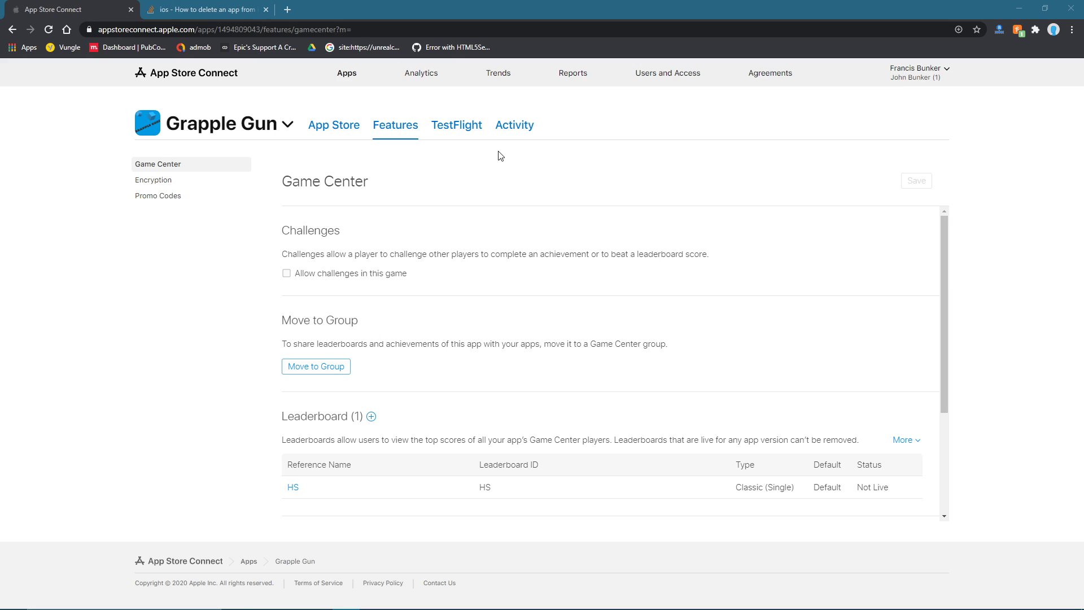
Move through the app's Activity and TestFlight pages back to its Game Center features
left_click(514, 128)
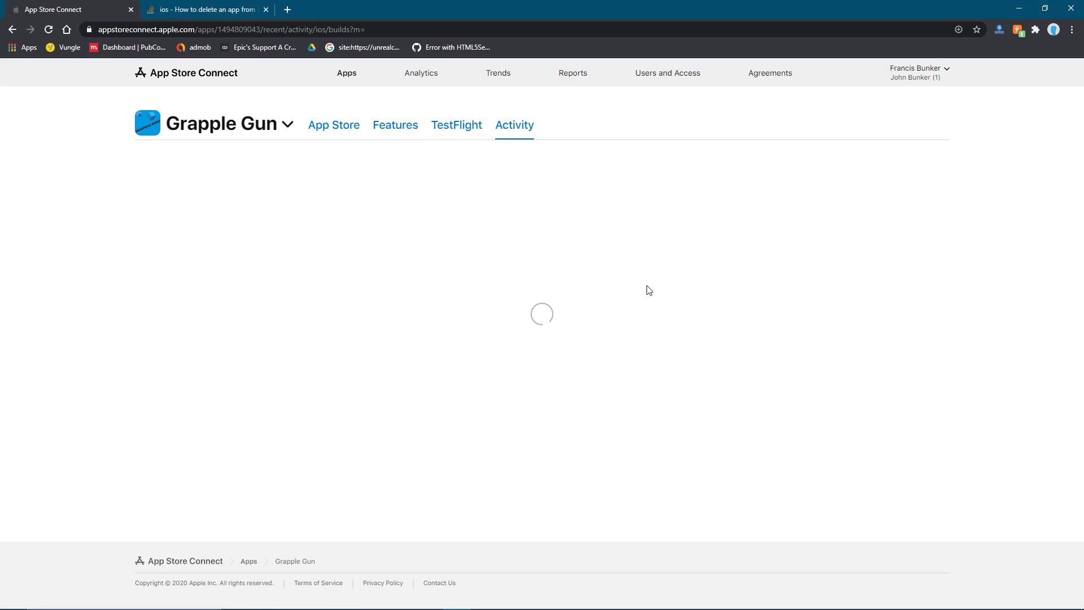
left_click(451, 131)
left_click(382, 136)
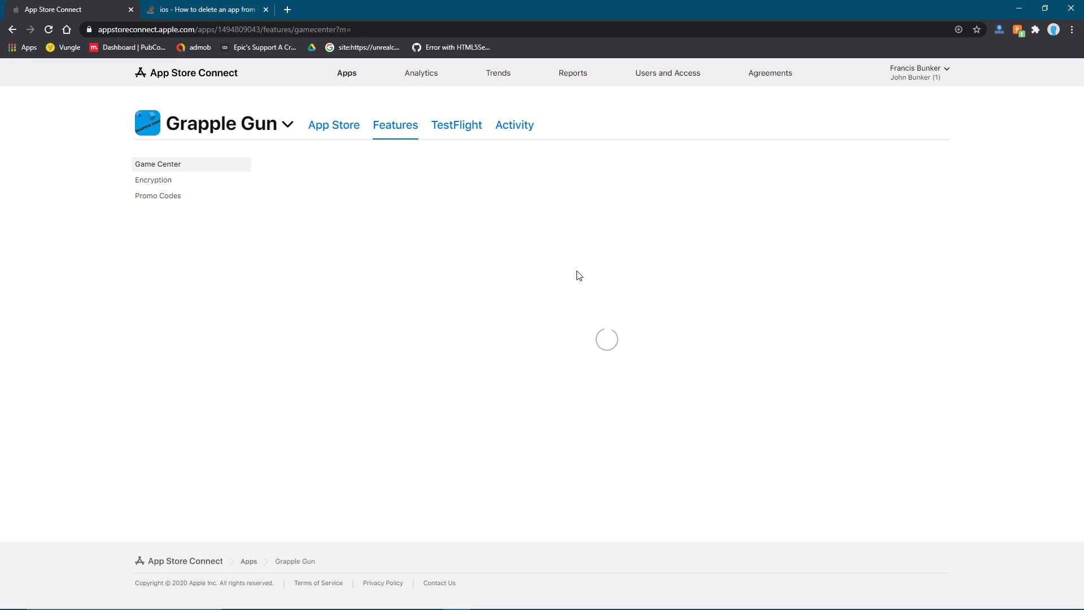
scroll(573, 314, "down", 2)
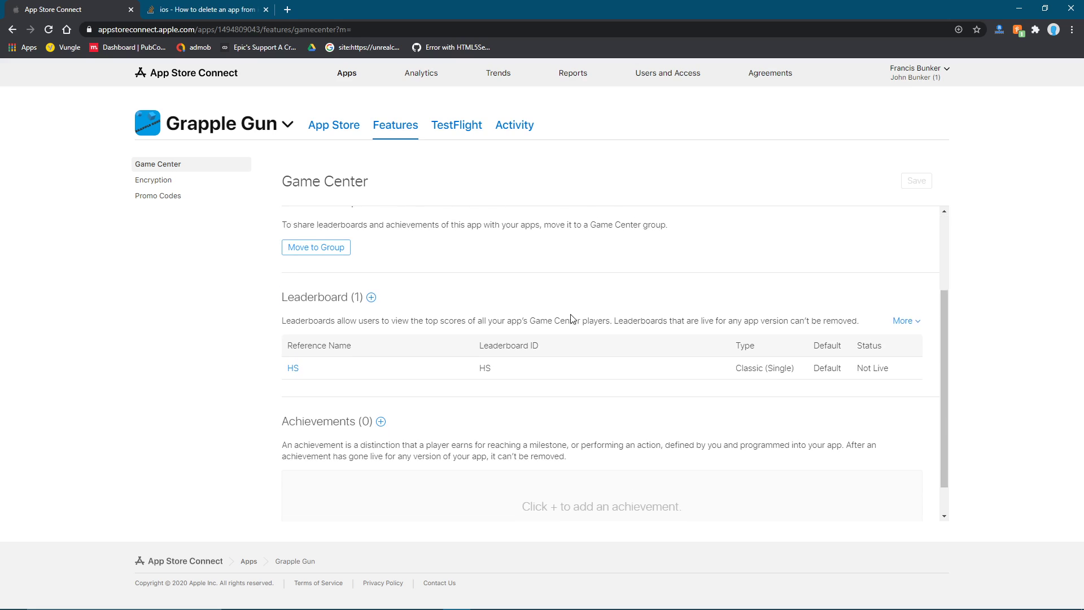
scroll(571, 316, "down", 1)
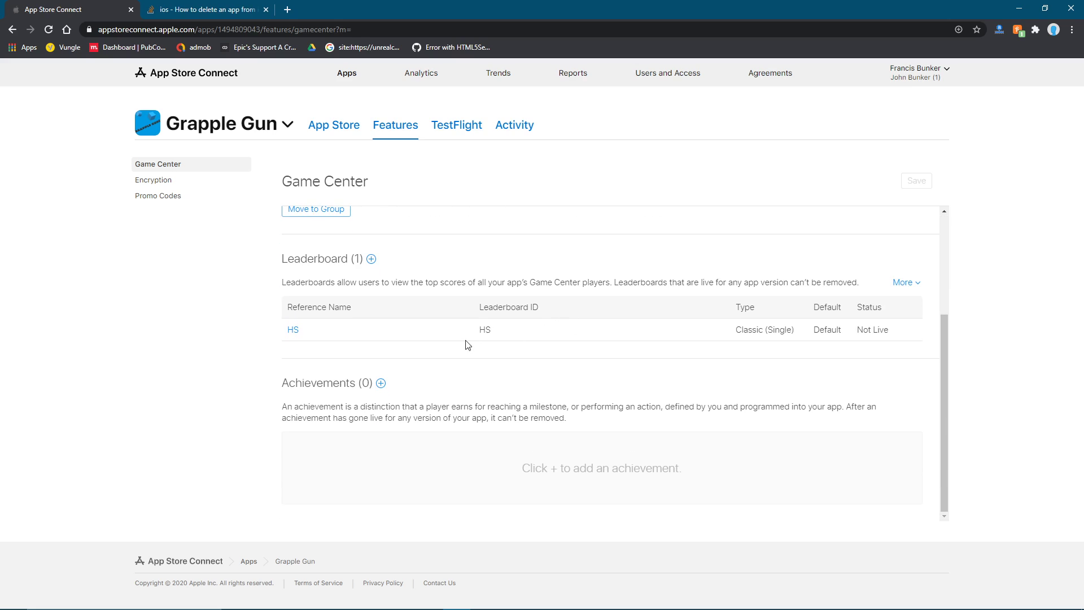
Compare the Recurring and Classic options in the add-leaderboard dialog, then cancel without creating one
left_click(372, 261)
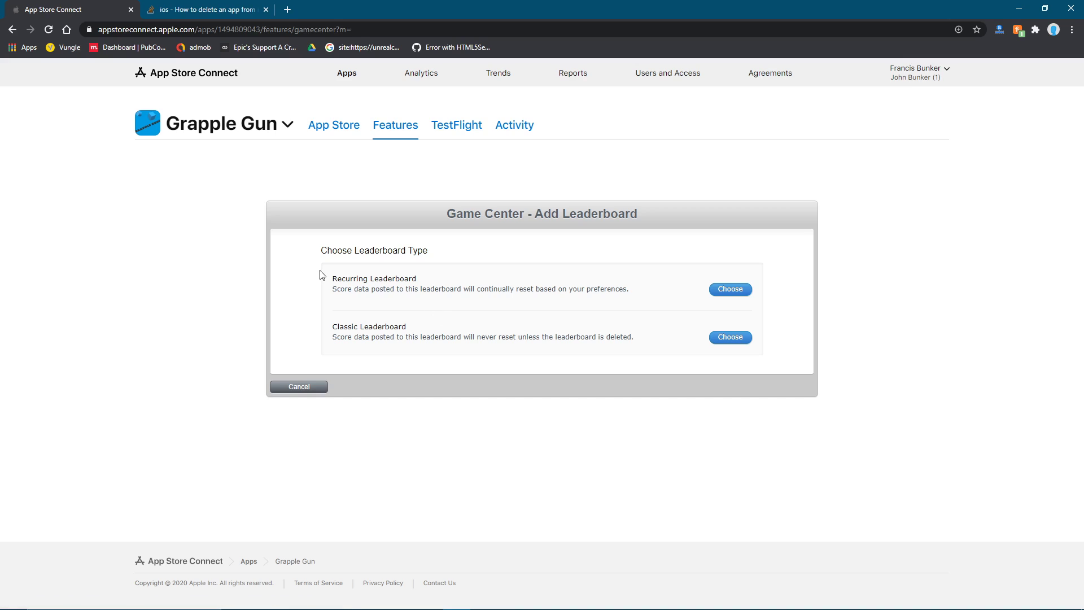
mouse_move(320, 274)
left_mouse_down()
mouse_move(468, 286)
mouse_move(321, 275)
left_mouse_up()
left_click(469, 285)
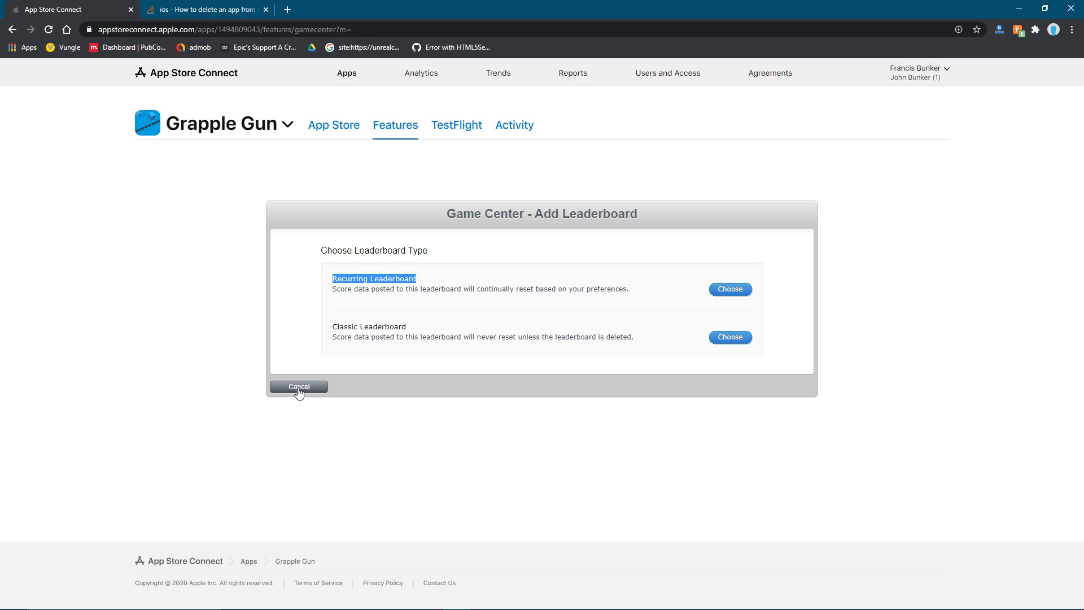
left_click(269, 327)
left_click_drag(269, 326, 455, 330)
left_click(300, 347)
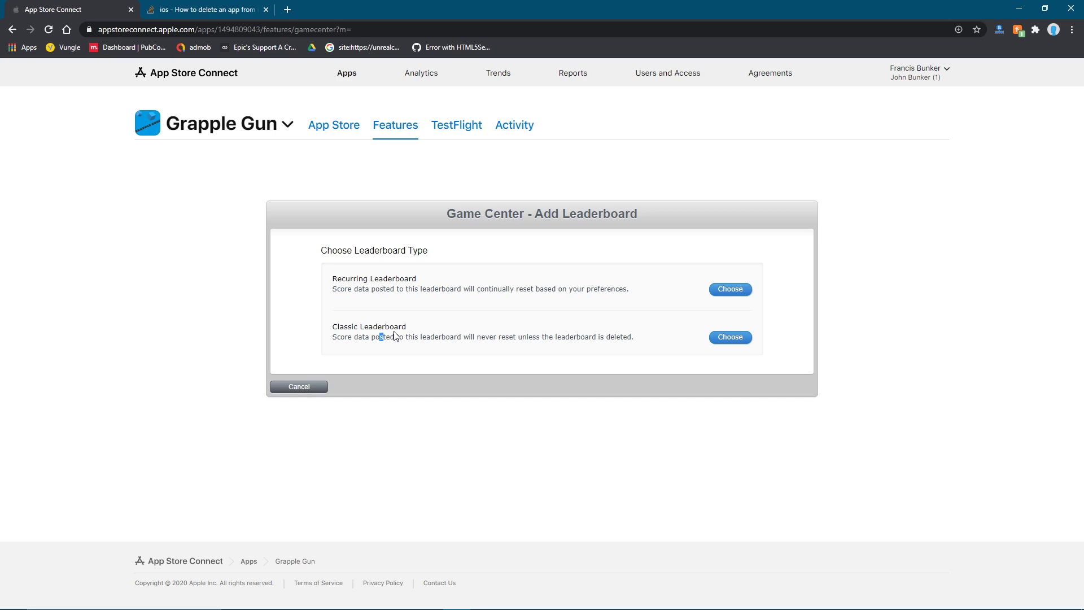
left_click(305, 387)
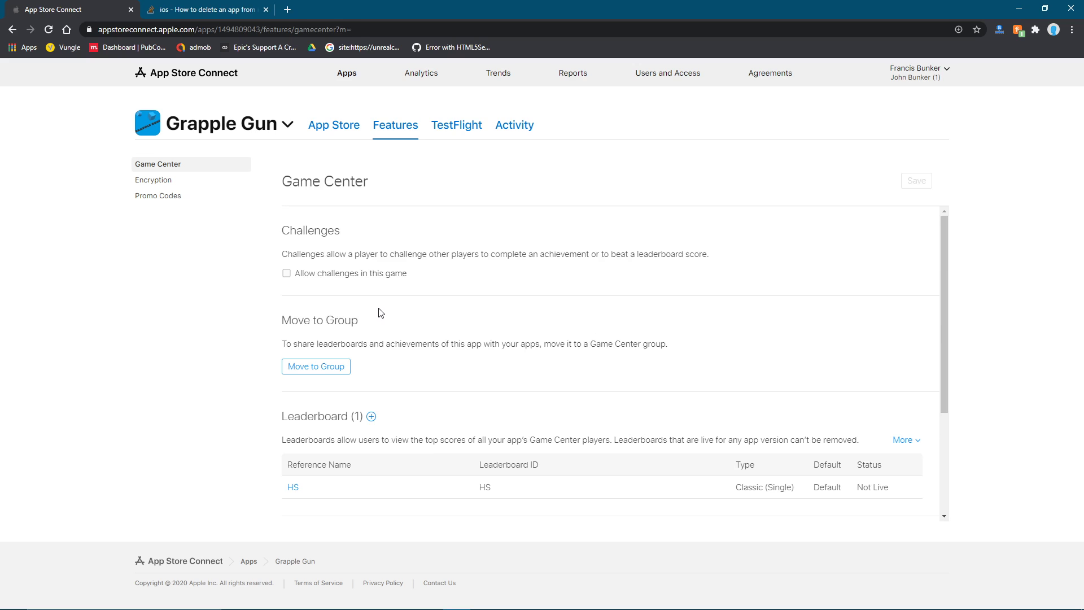
Open the HS leaderboard's edit page and check its localization requirement
scroll(383, 316, "down", 3)
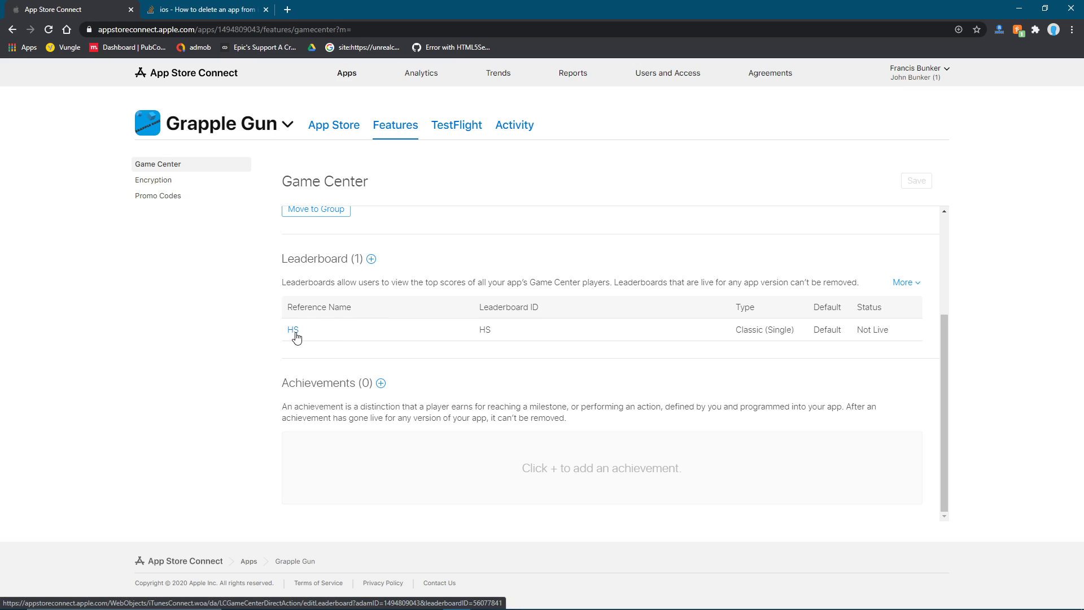
left_click(294, 332)
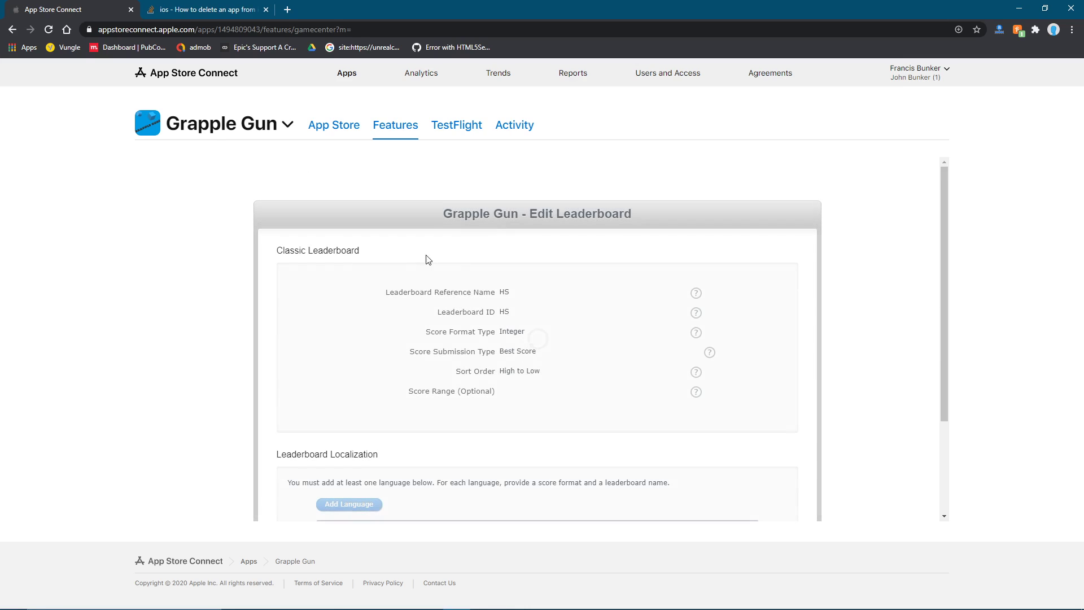
scroll(399, 315, "down", 2)
scroll(401, 315, "up", 2)
scroll(399, 314, "down", 2)
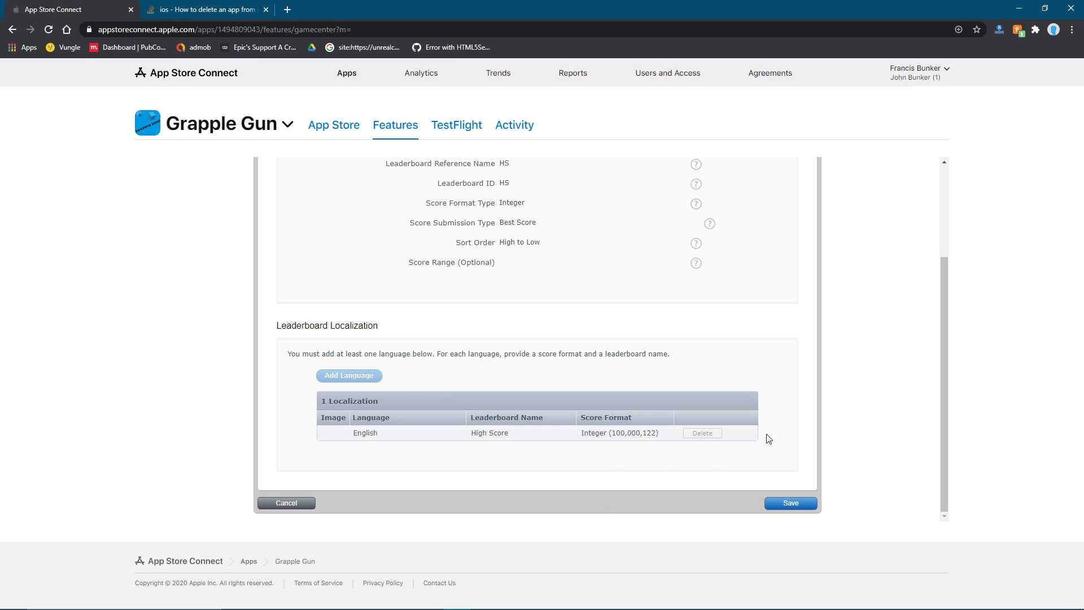
left_click_drag(767, 438, 544, 322)
scroll(605, 388, "up", 2)
left_click(544, 322)
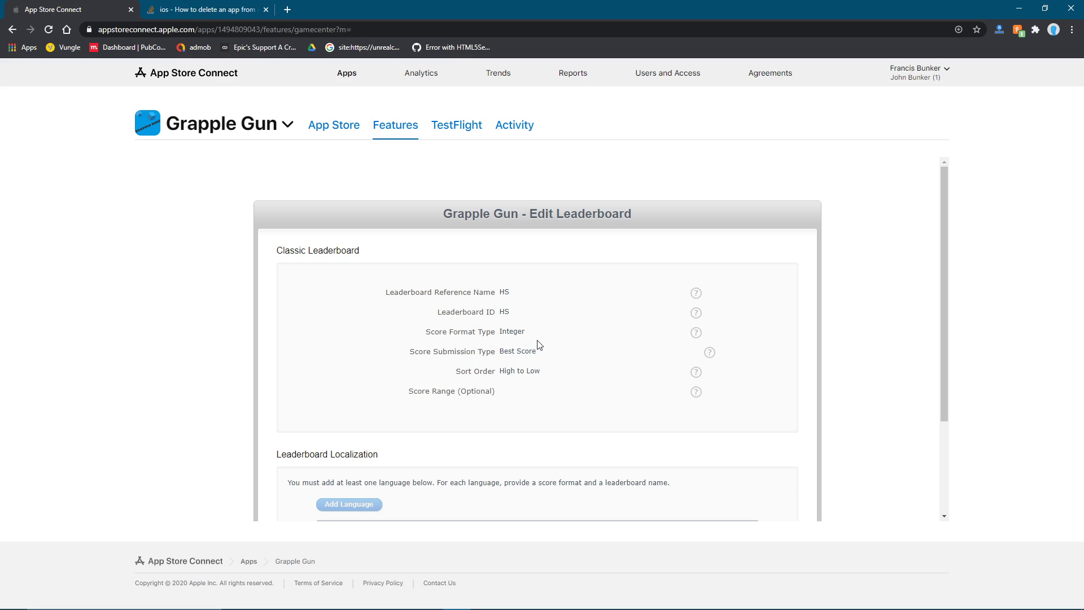
Check HS's Integer format, Best Score submission and High to Low sort, then reach Localization
double_click(518, 332)
double_click(525, 351)
left_click_drag(543, 376, 525, 352)
left_click(531, 353)
scroll(552, 383, "down", 3)
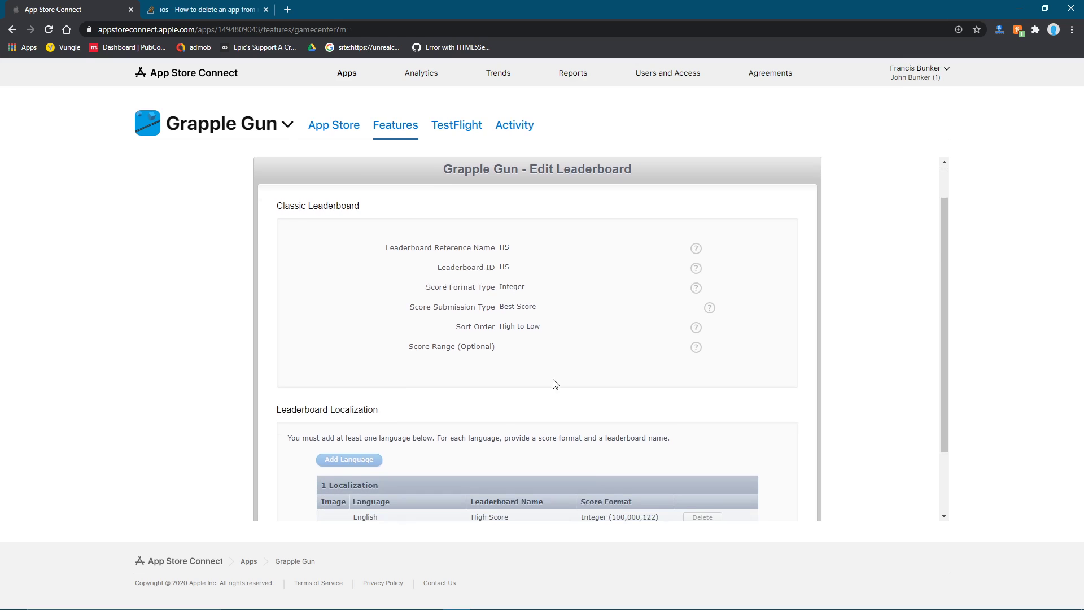
mouse_move(402, 599)
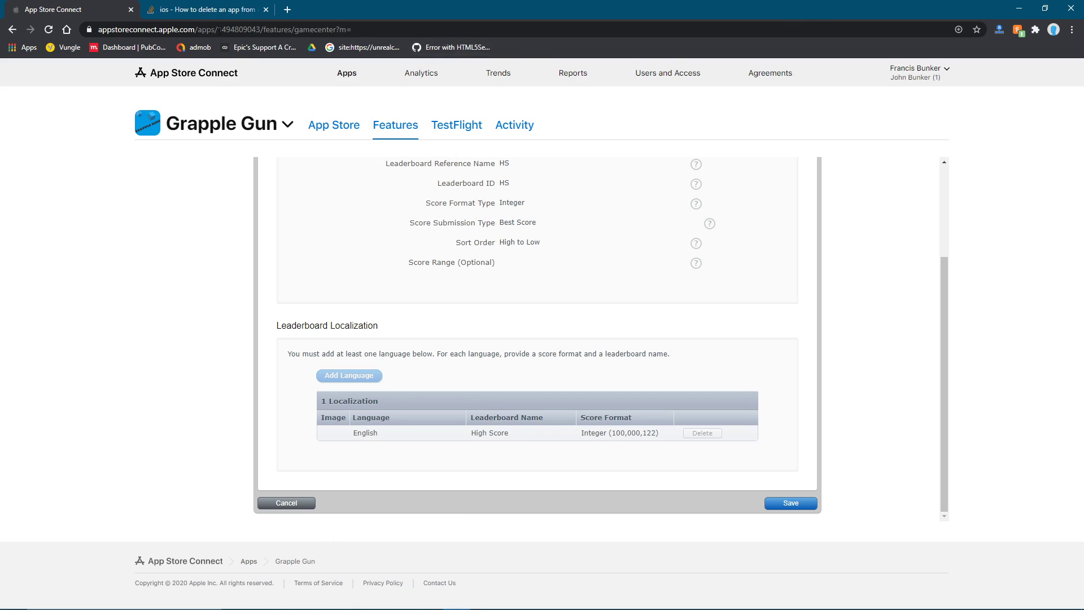
Open the English localization and check its 'High Score' name, integer format and Points suffixes
left_click(352, 433)
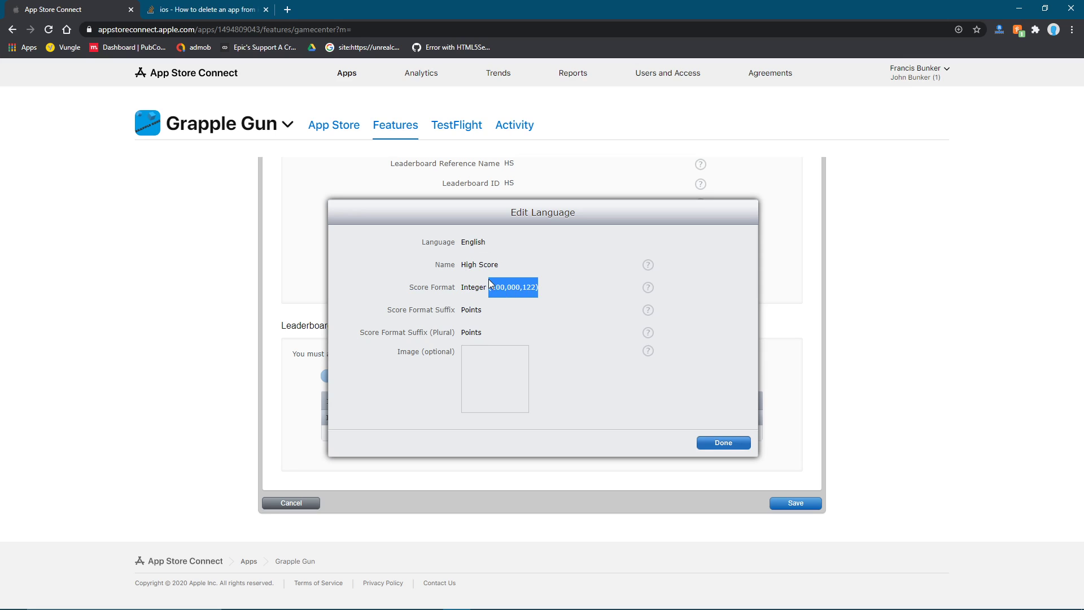
left_click(534, 286)
left_click(519, 309)
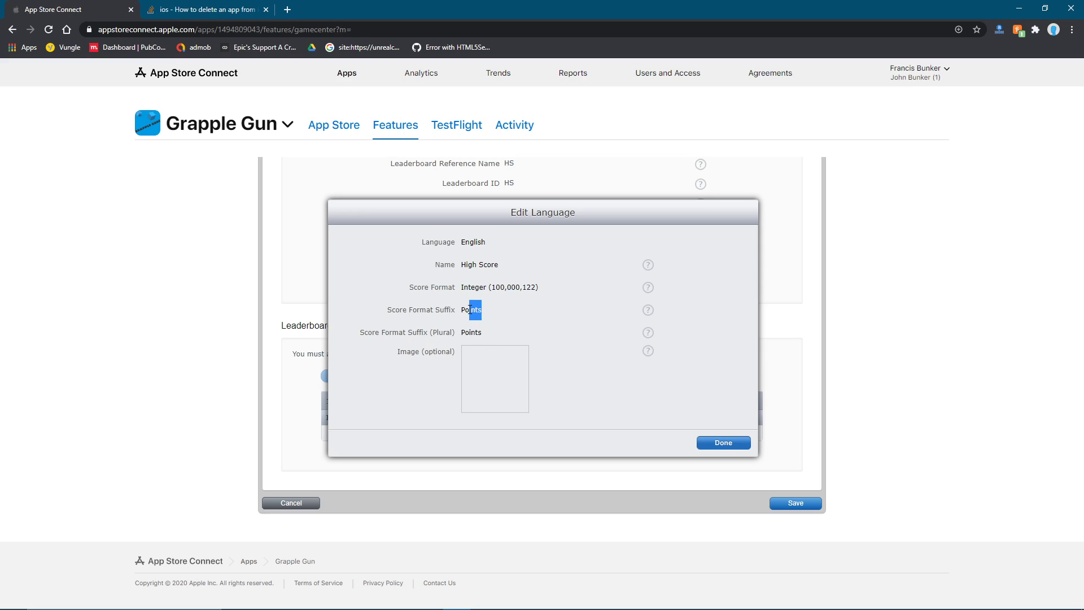
left_click(483, 310)
double_click(478, 310)
left_click(485, 332)
double_click(472, 335)
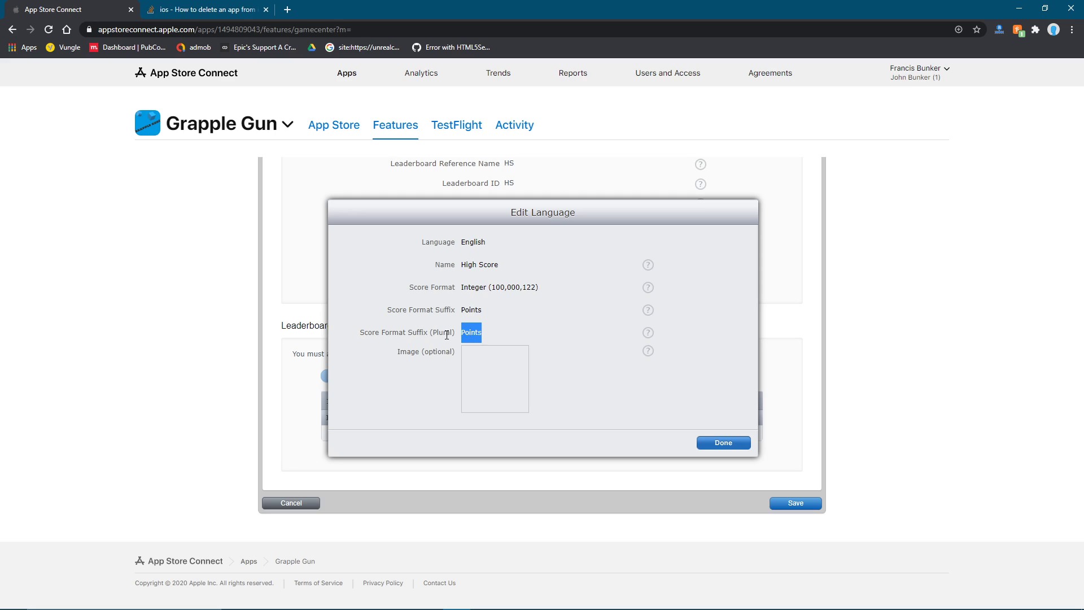
left_click(472, 335)
double_click(471, 310)
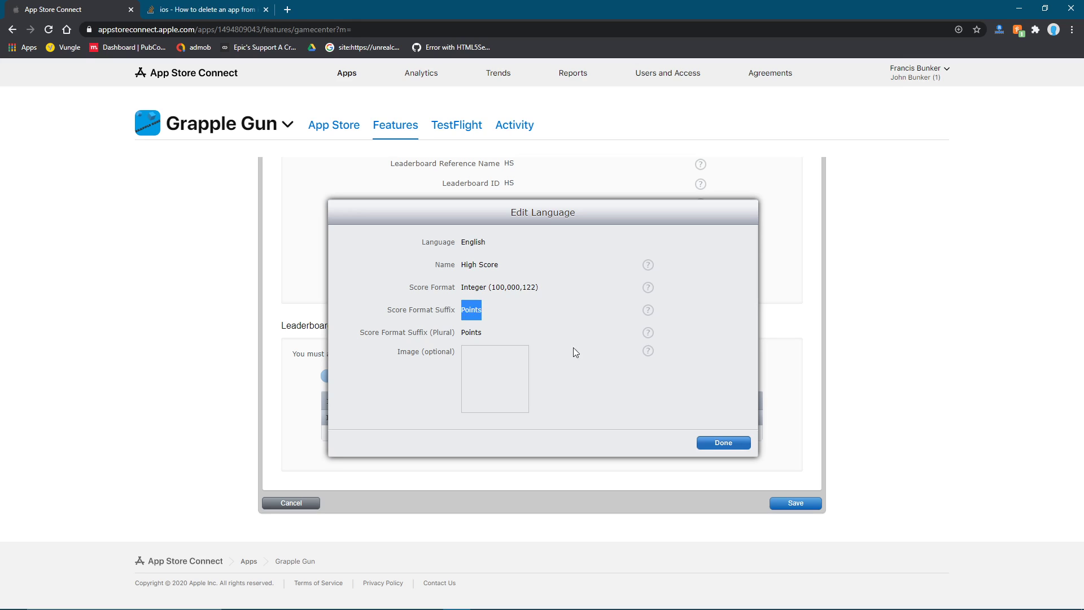
Close the English localization and save HS, which reports that nothing changed
left_click(706, 442)
left_click(779, 502)
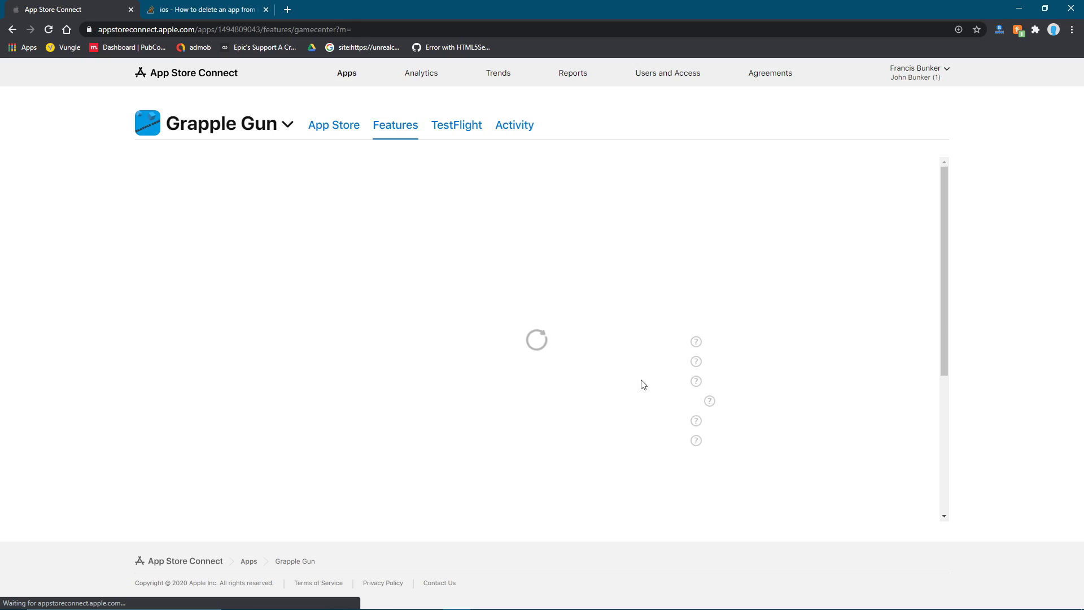
triple_click(449, 235)
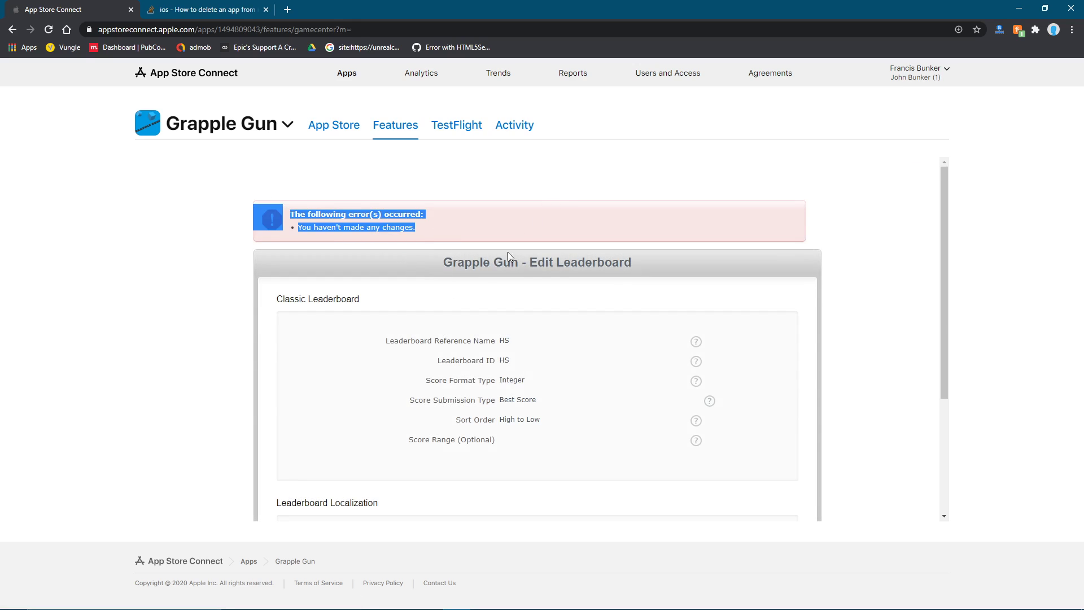
left_click(451, 223)
Dismiss the Message Log, then bring the Unreal Editor forward and maximize it
mouse_move(457, 607)
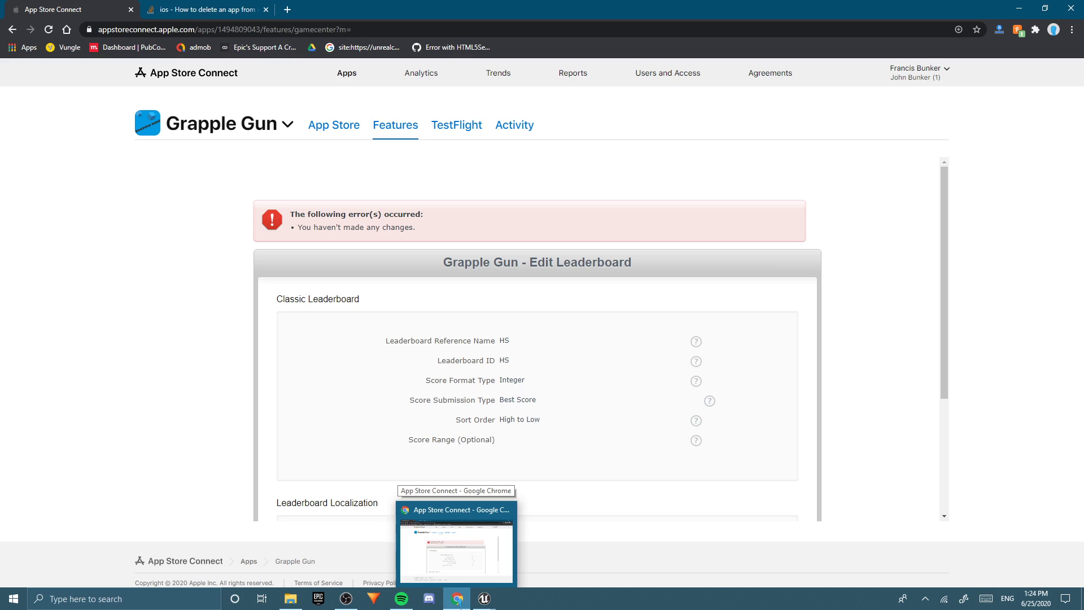
left_click(484, 598)
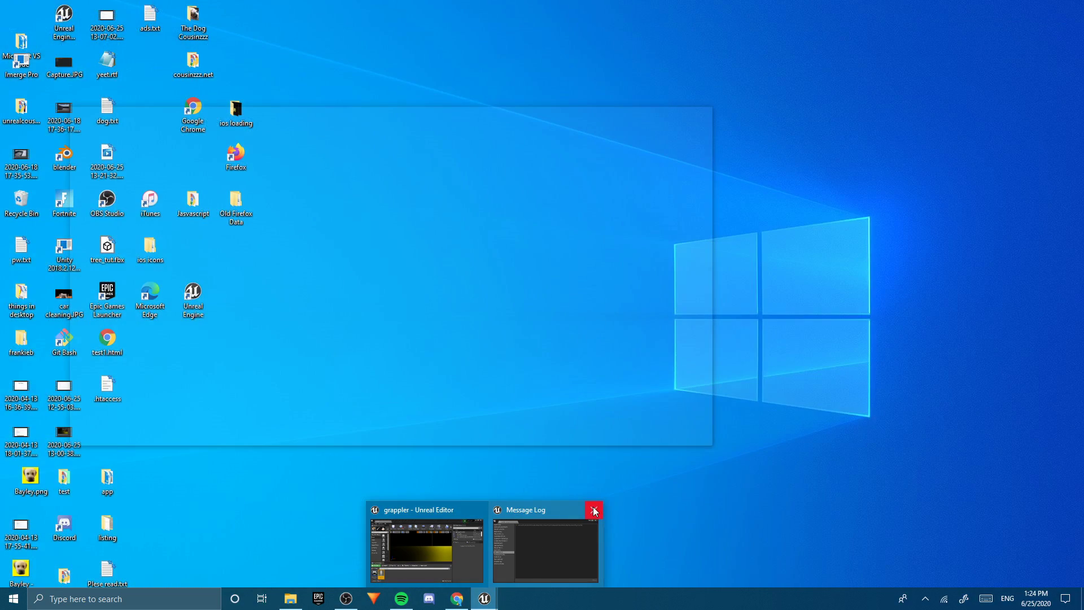
left_click(593, 511)
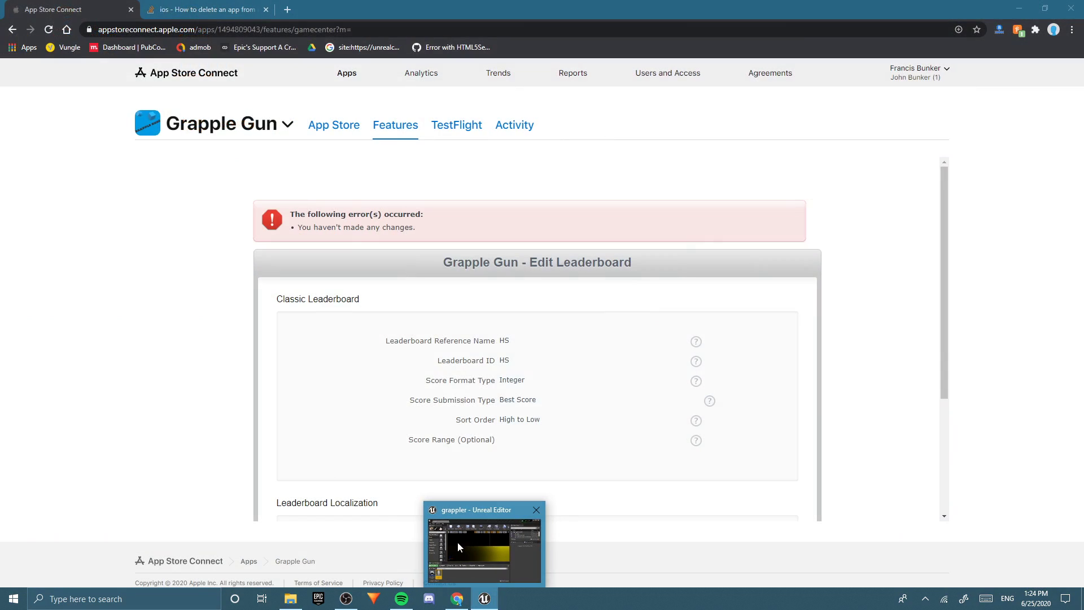
left_click(513, 543)
left_click_drag(483, 161, 462, 0)
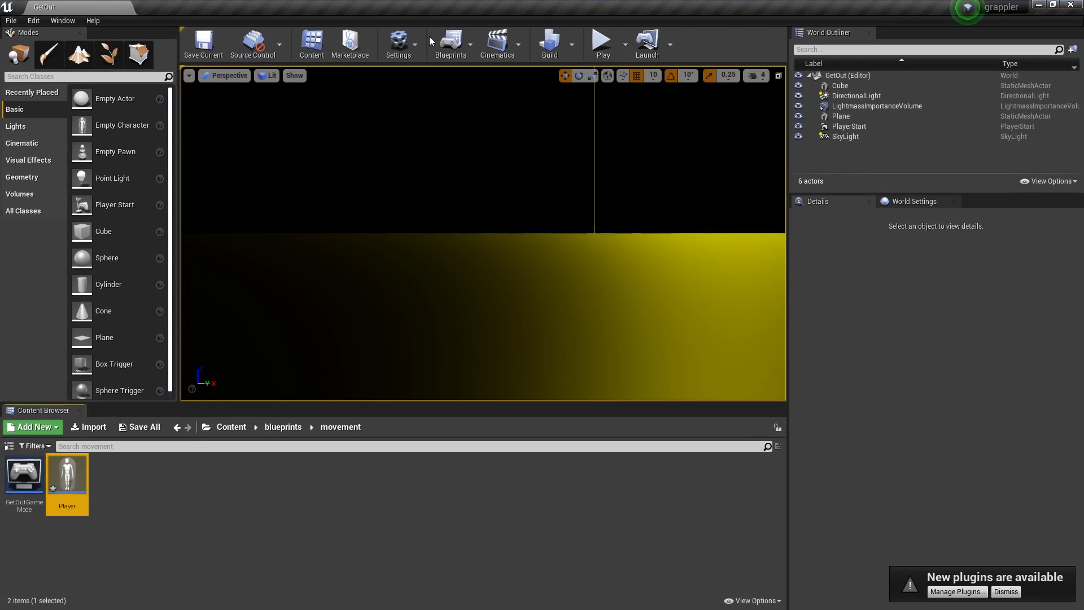
From the root Content folder, open the GetOut level blueprint and center its Show External Login UI node
left_click(232, 427)
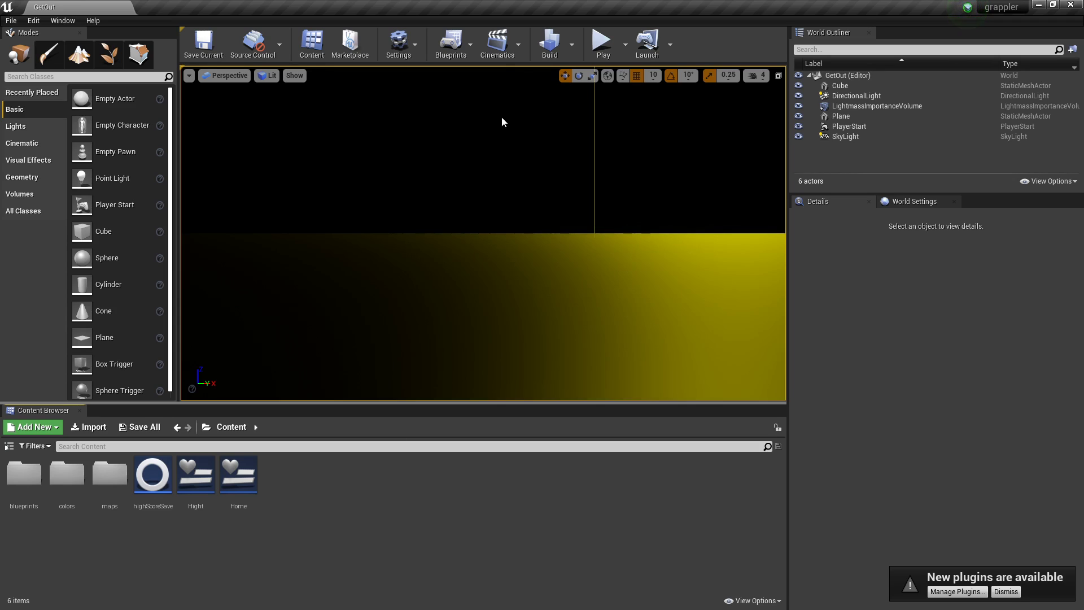
left_click(454, 45)
left_click(513, 142)
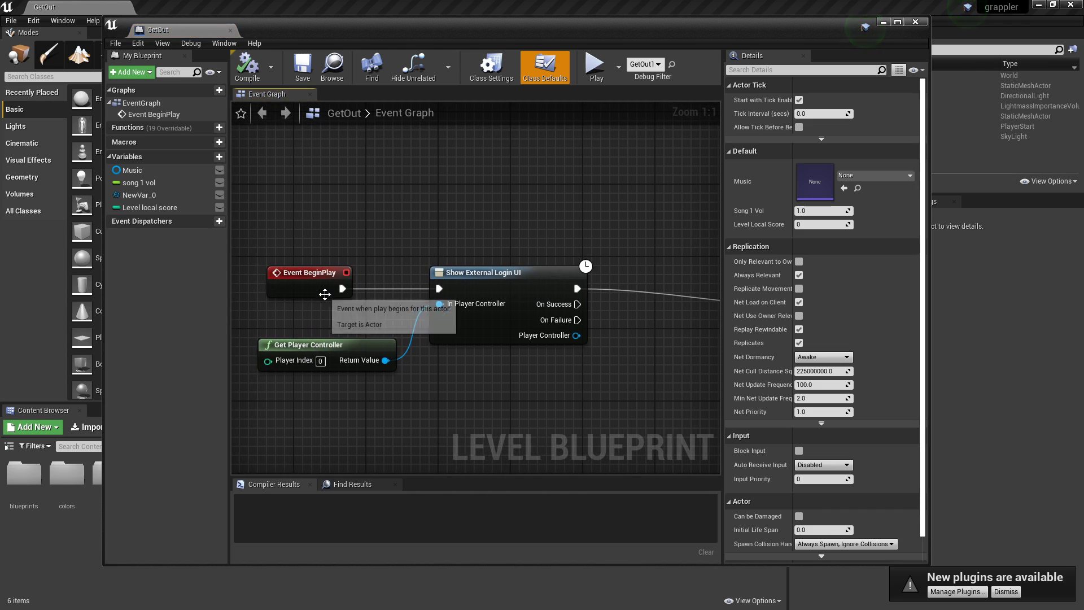
left_click_drag(288, 283, 238, 243)
right_click_drag(468, 241, 436, 193)
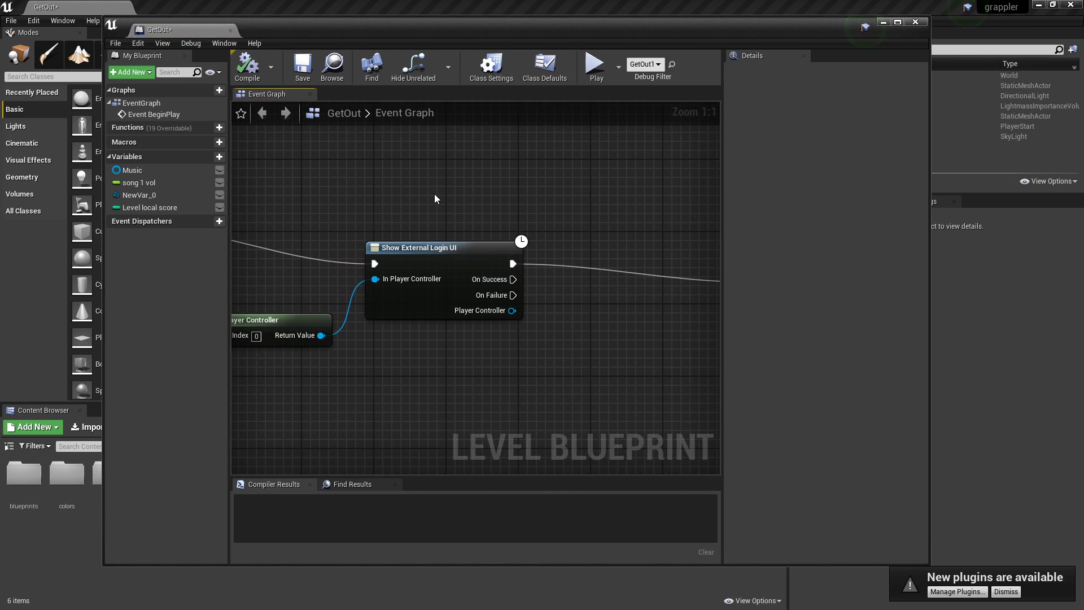
Add a spare Show External Login UI node wired to a Get Player Controller
right_click(386, 394)
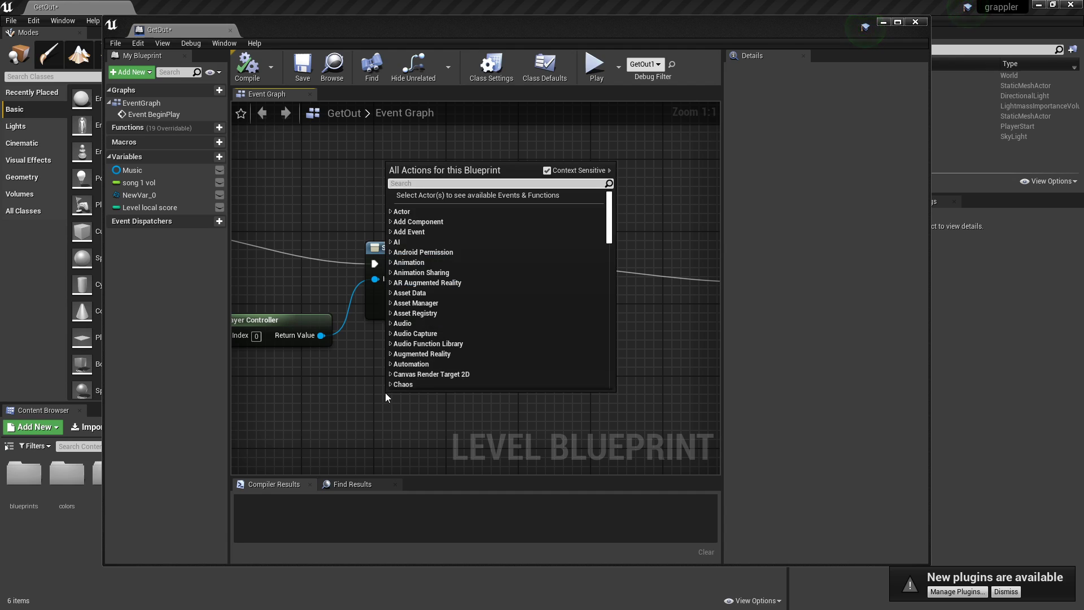
type("show ex")
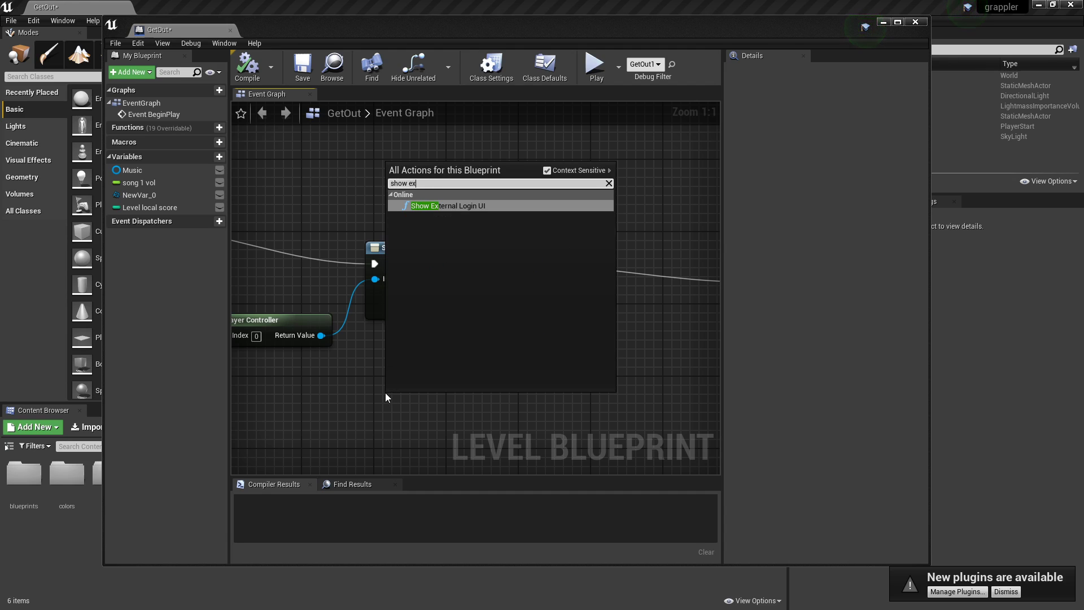
type("teral")
key("BackSpace")
left_click(503, 206)
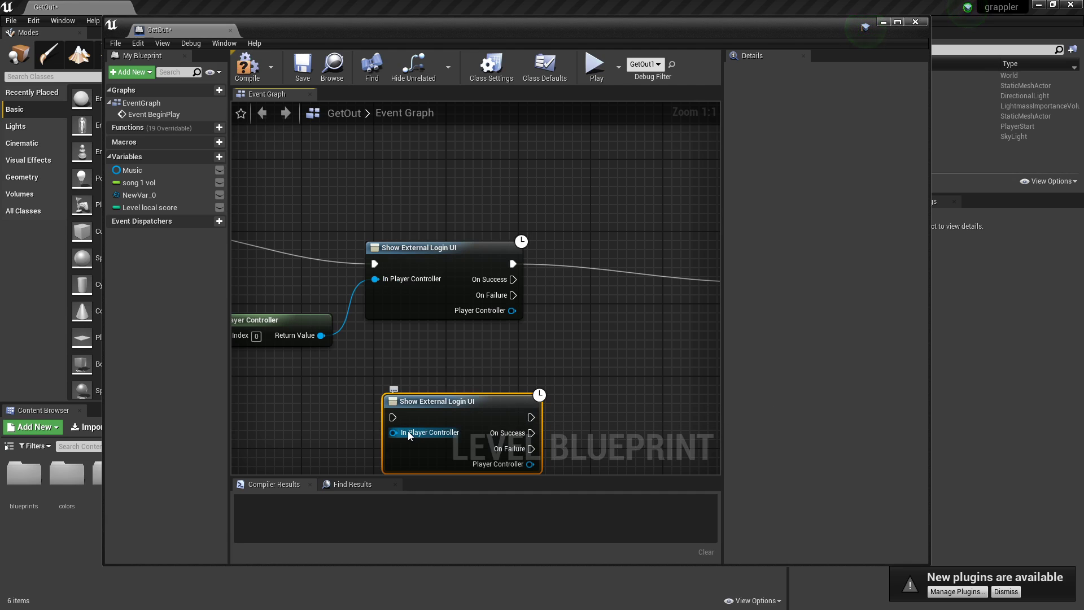
left_click_drag(404, 434, 313, 443)
type("get player")
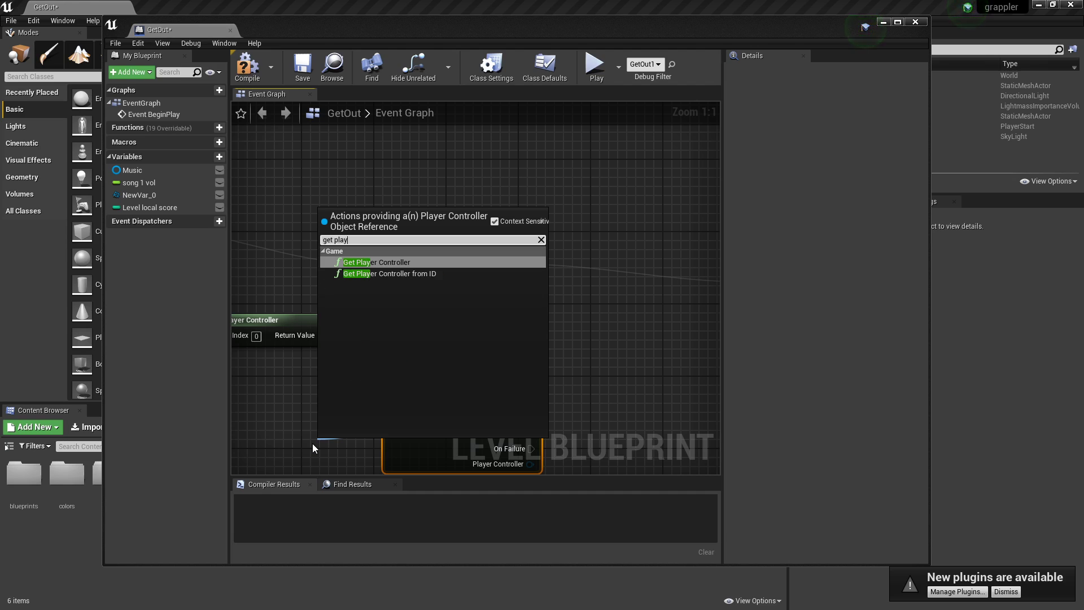
left_click(396, 263)
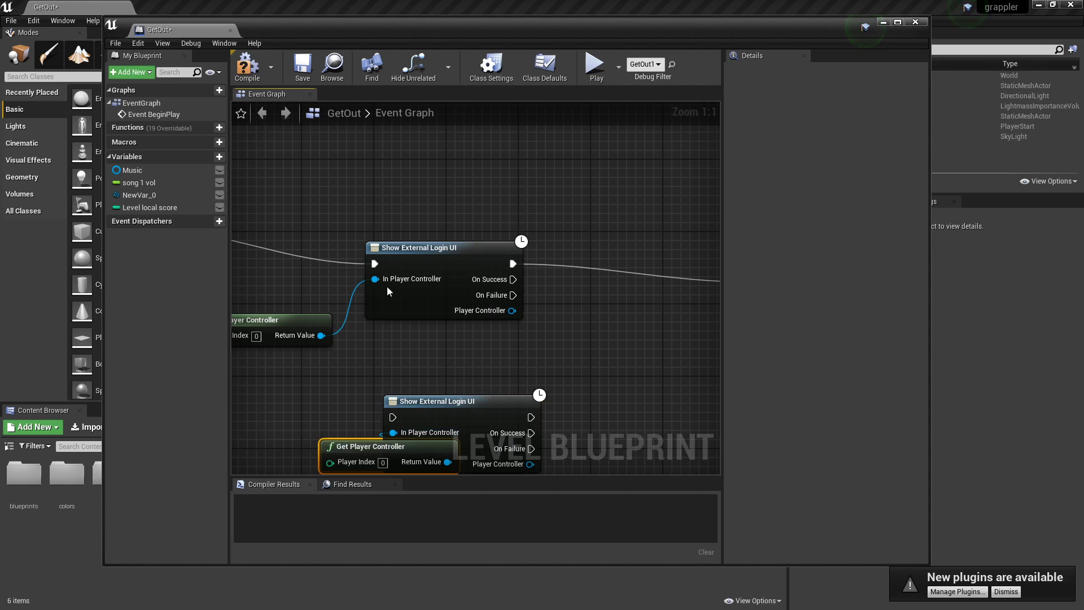
left_click_drag(348, 464, 239, 464)
Select the duplicate login nodes, compile the level blueprint, and close it
right_click_drag(328, 355, 455, 283)
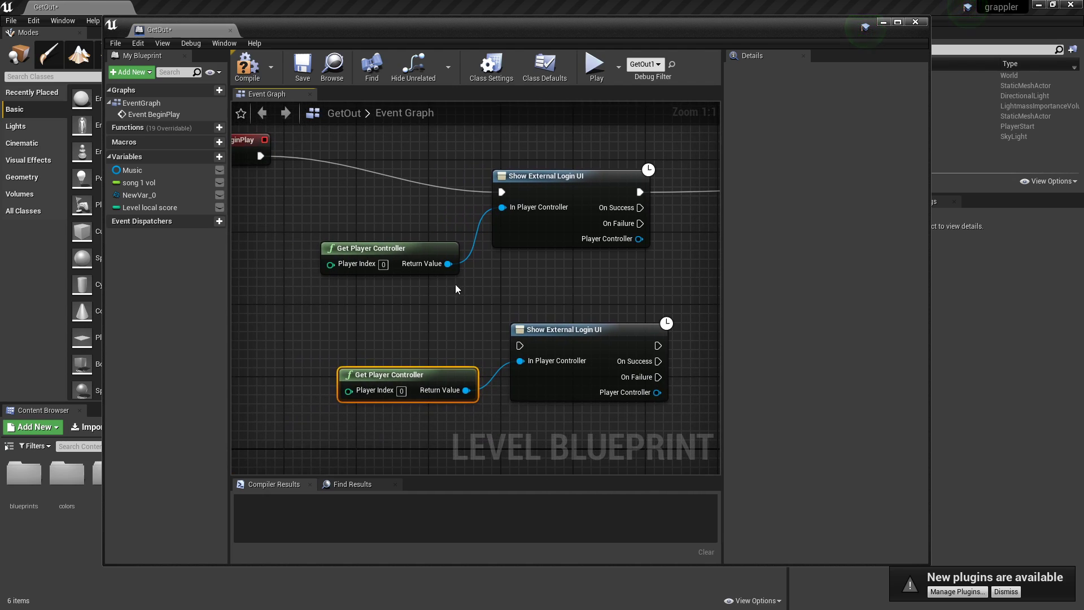
left_click_drag(455, 284, 619, 416)
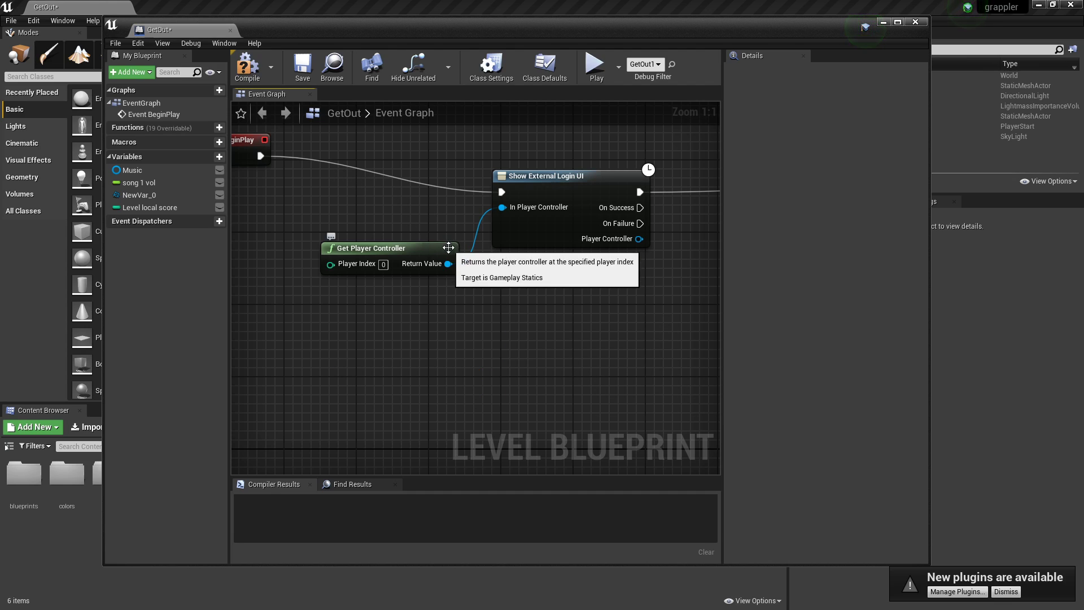
left_click(251, 66)
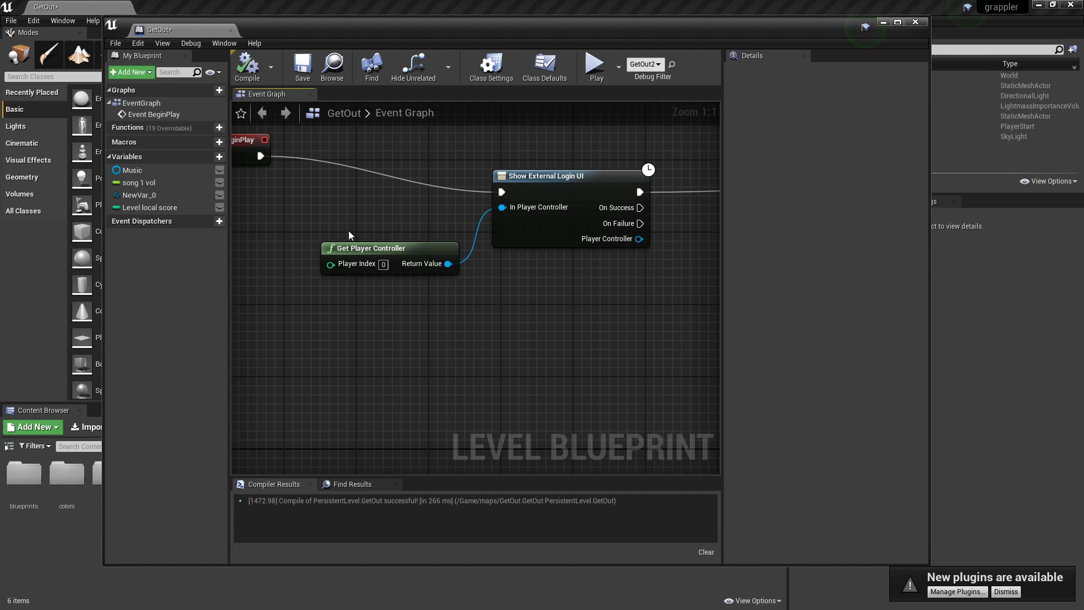
left_click(915, 23)
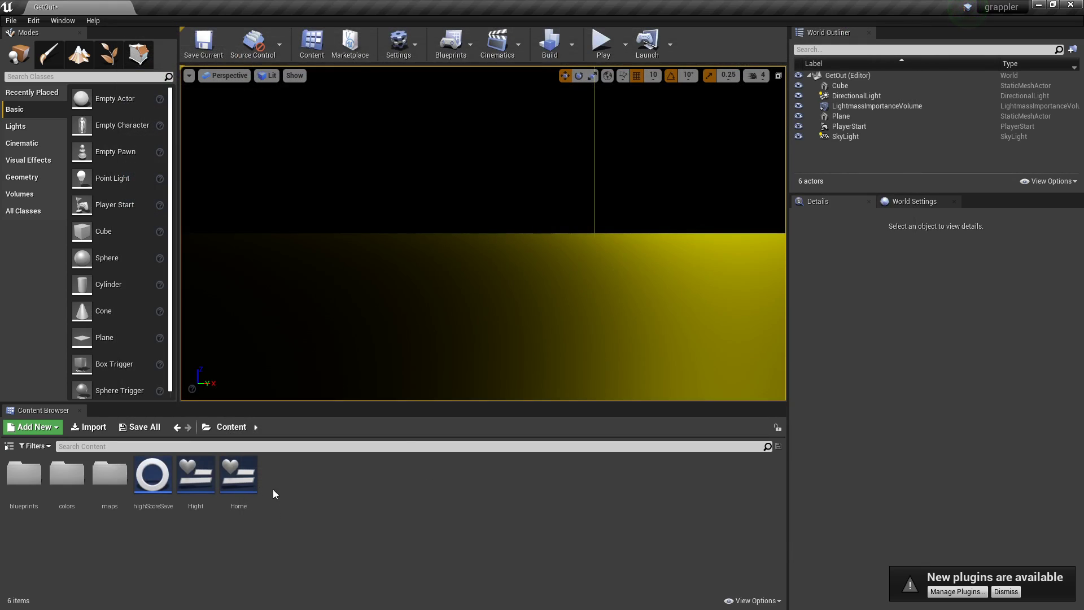
Open the Home widget blueprint from the Content Browser
double_click(239, 477)
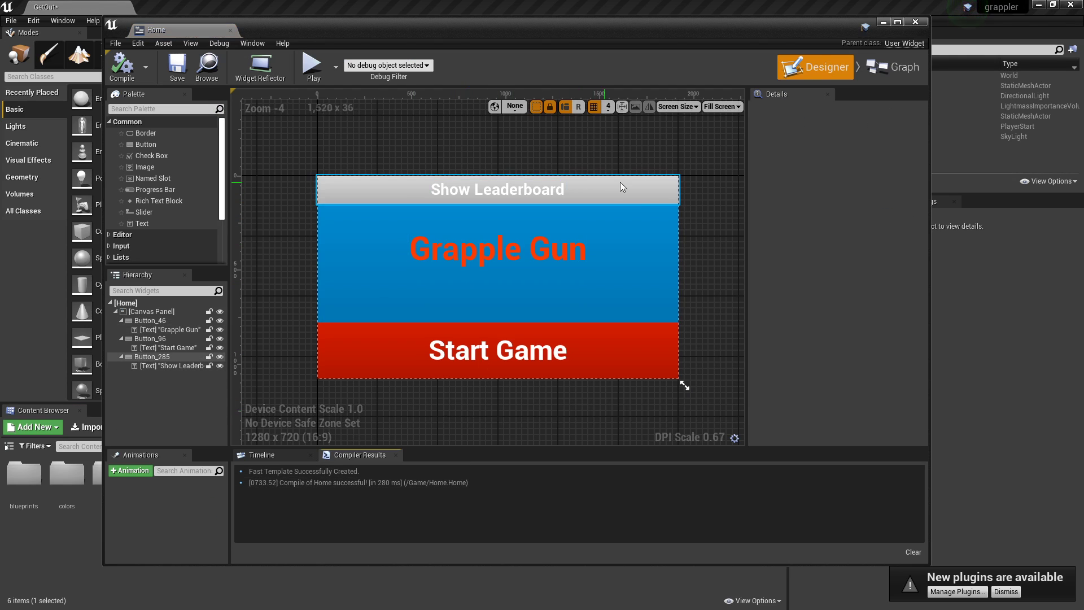
left_click(646, 188)
left_click(505, 148)
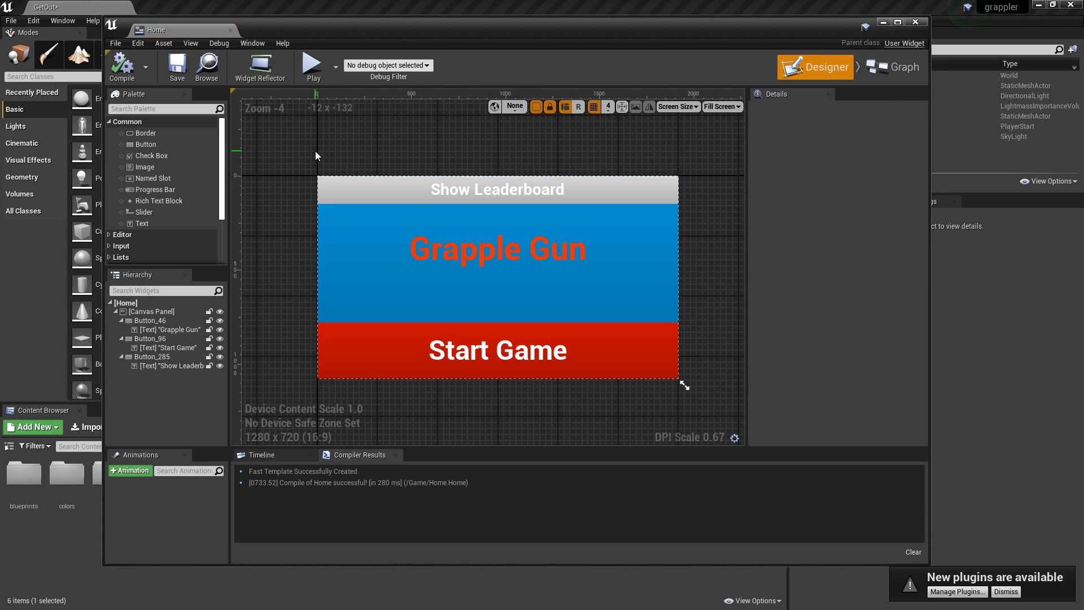
Review the GetOut level blueprint's Create Home Widget nodes, then select Home's Show Leaderboard button
left_click_drag(452, 24, 405, 240)
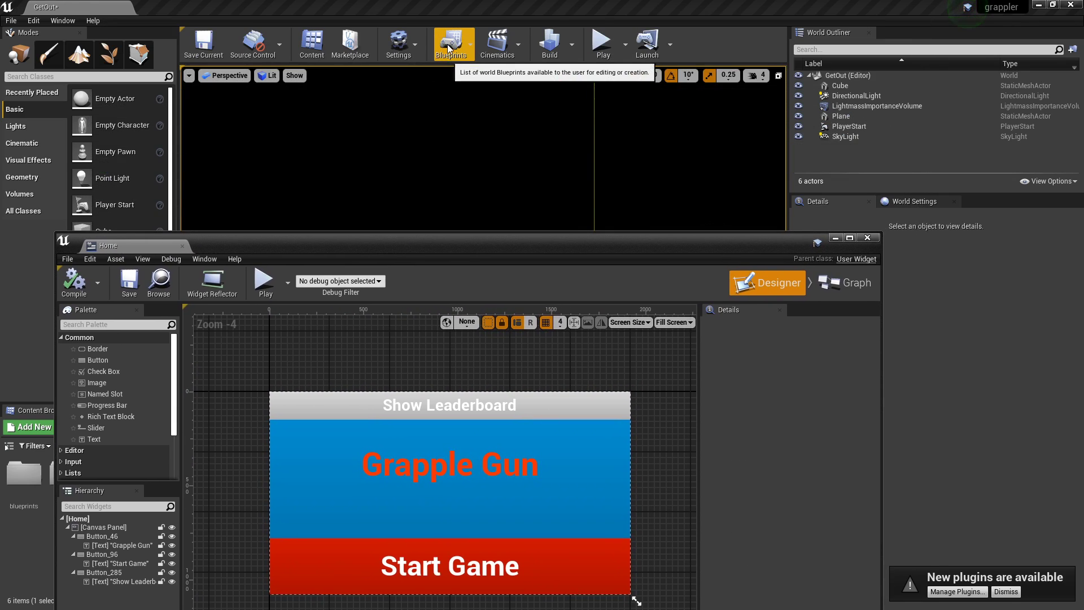
left_click(449, 49)
left_click(458, 141)
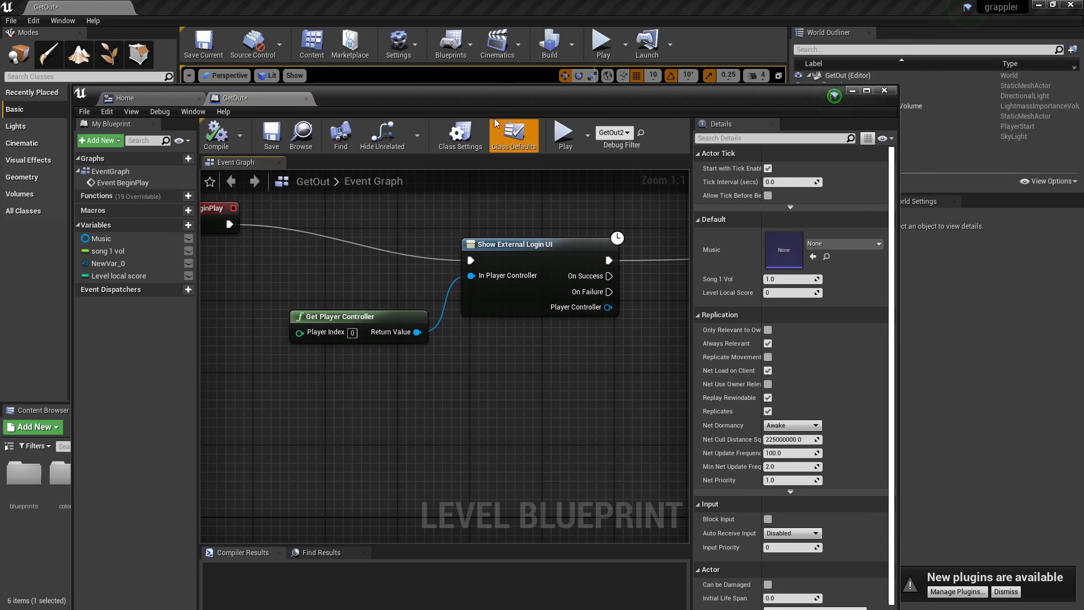
right_click_drag(621, 395, 74, 401)
left_click_drag(291, 257, 646, 429)
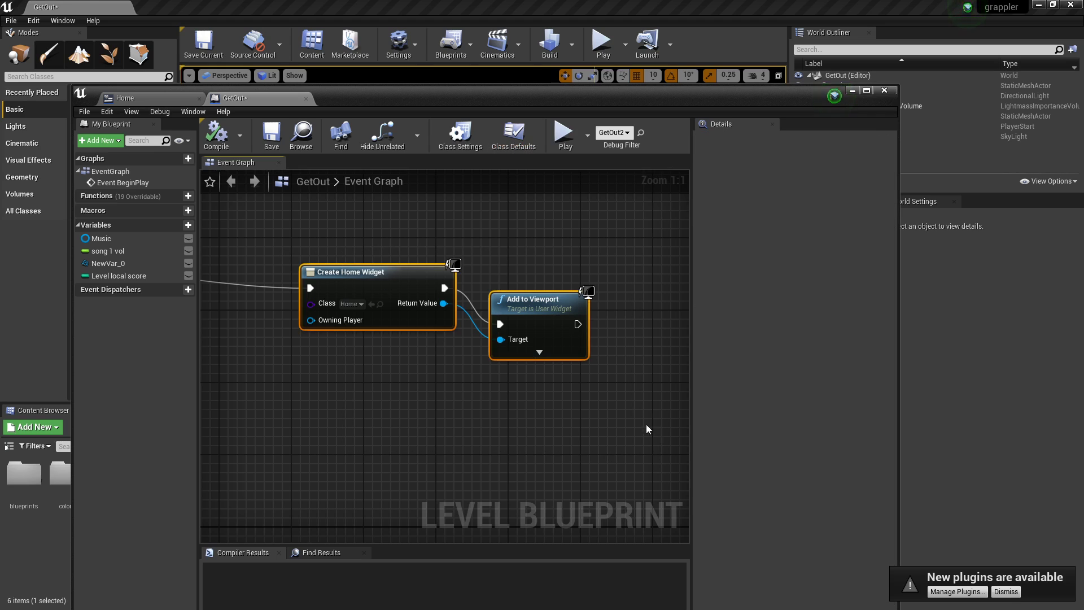
left_click(157, 100)
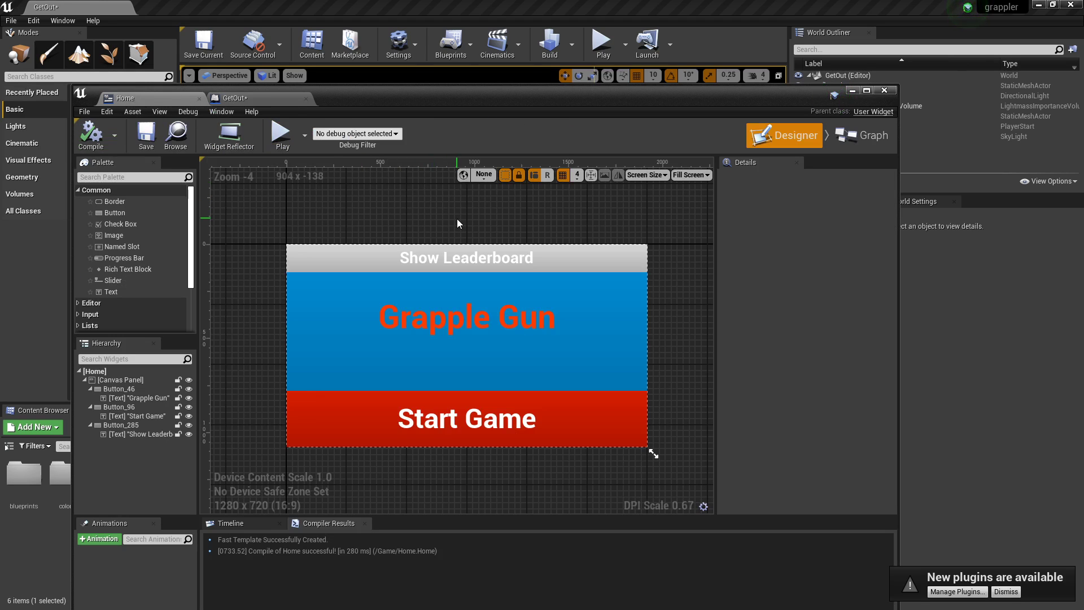
left_click(579, 261)
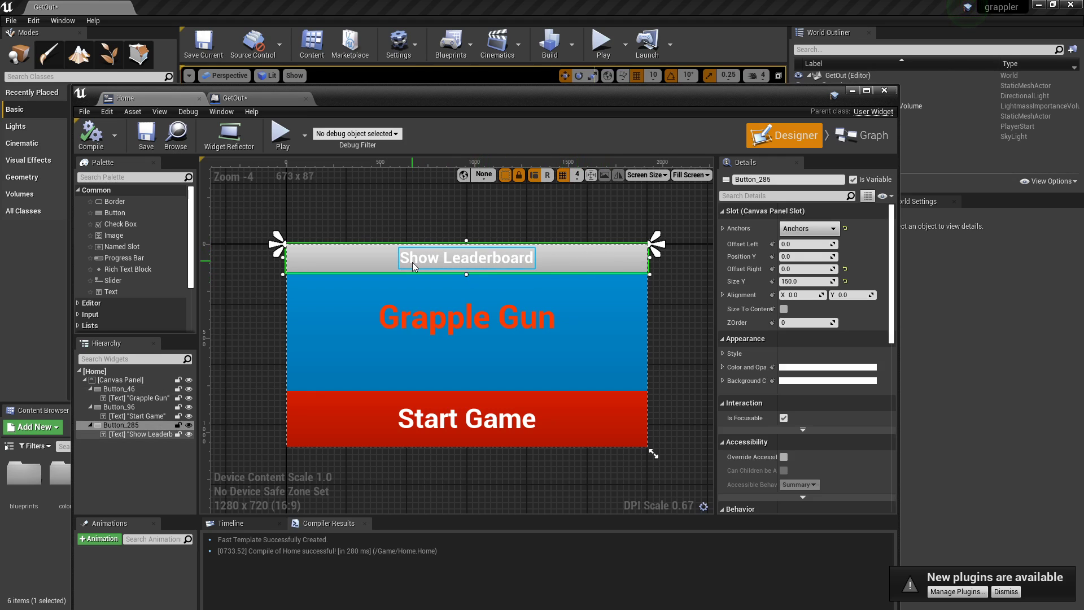
Add a Show Platform Specific Leaderboard Screen node to the Show Leaderboard button's On Clicked graph
scroll(778, 401, "down", 9)
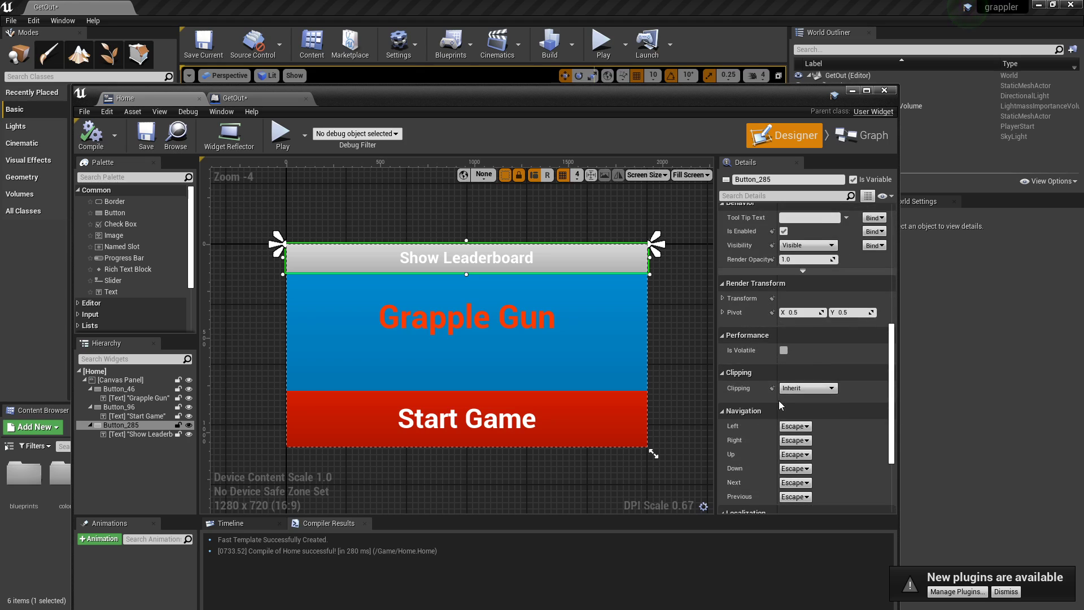
scroll(778, 401, "down", 5)
left_click(821, 442)
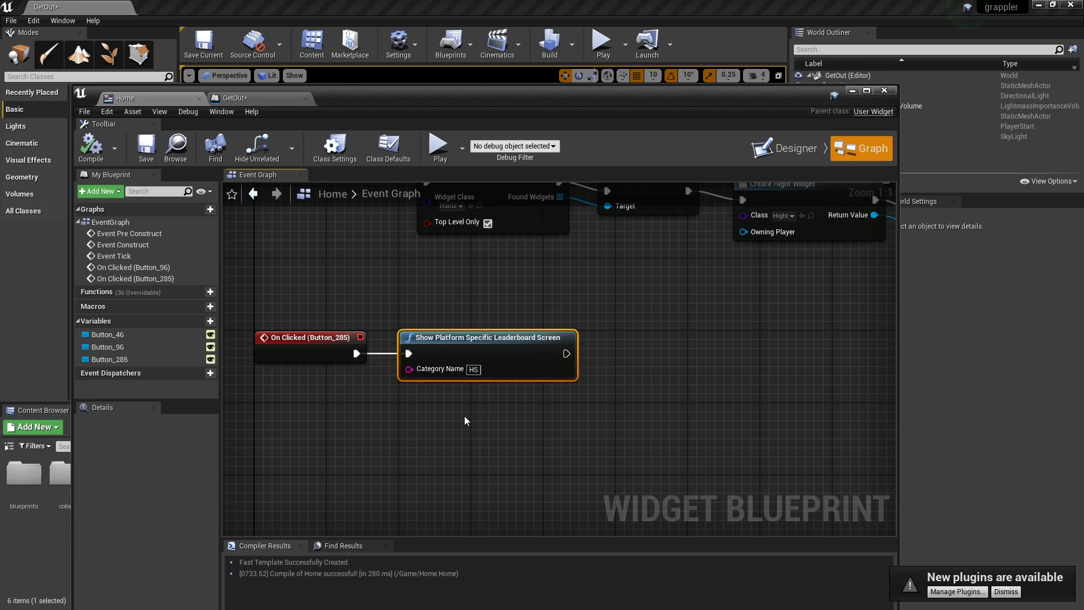
right_click(465, 417)
type("show play")
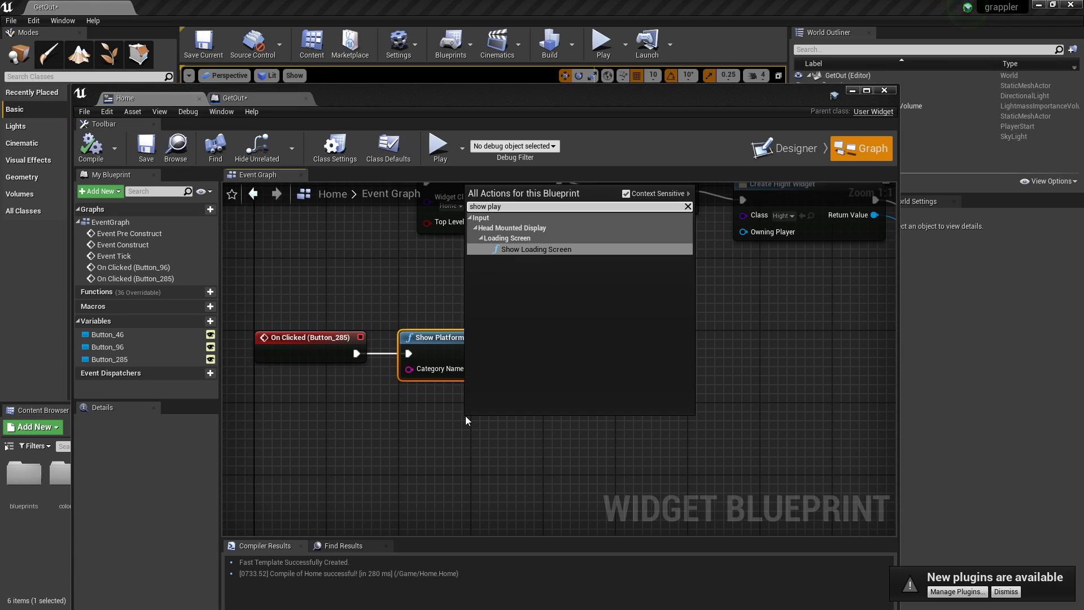
key("BackSpace")
type("t")
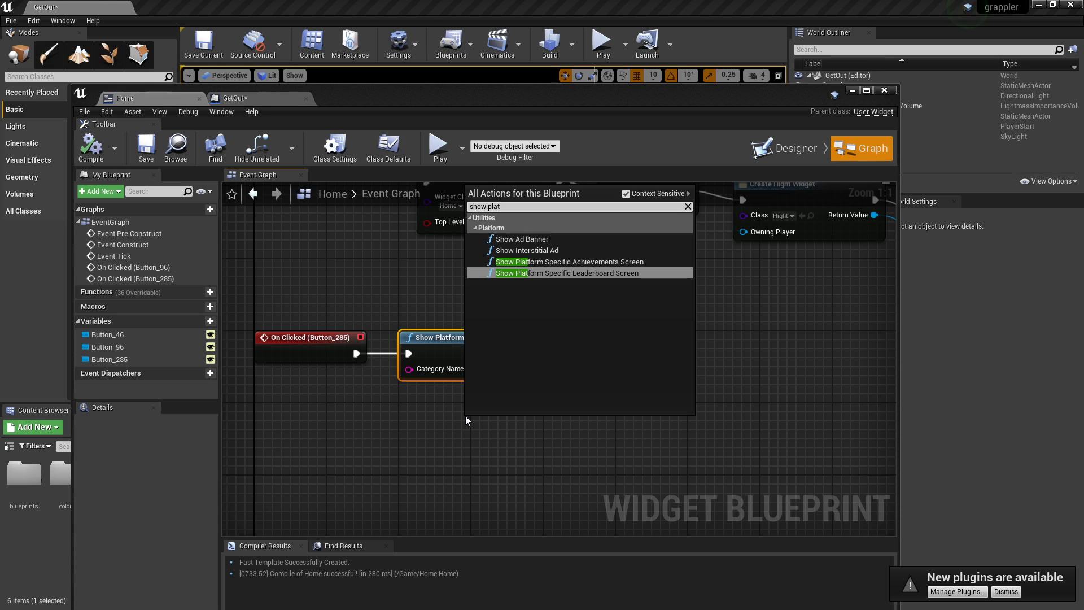
left_click(582, 273)
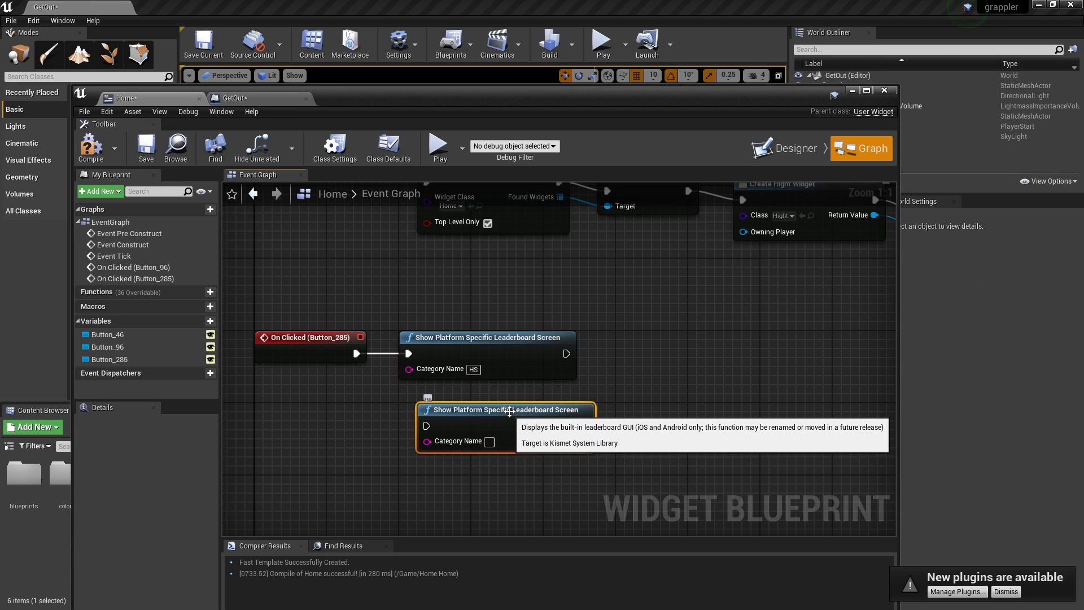
left_click(510, 467)
Confirm in App Store Connect that the Leaderboard ID is HS
key("alt+Tab")
left_click(535, 4)
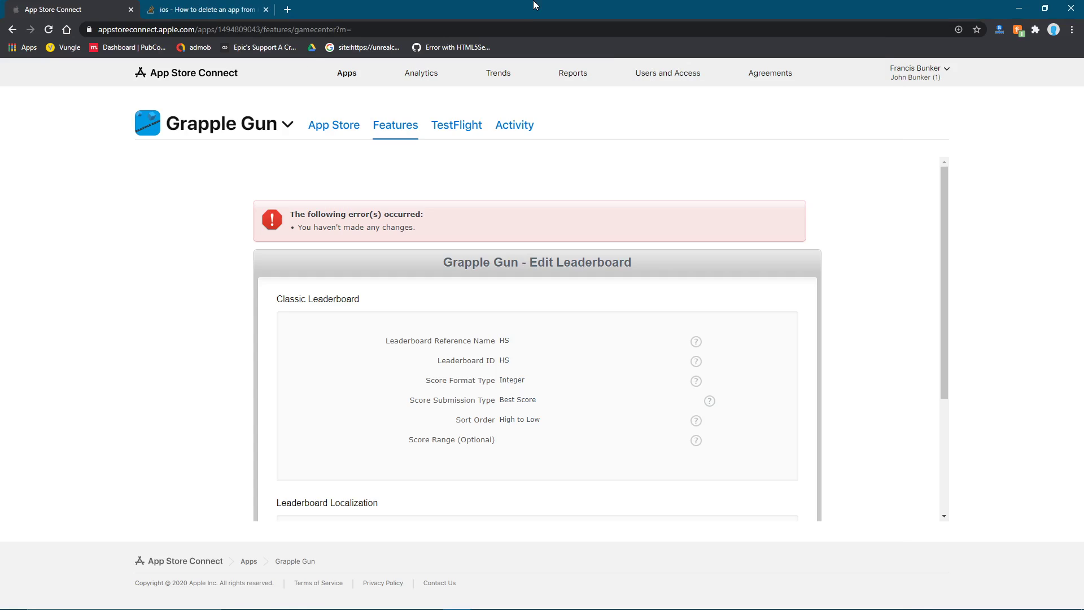
scroll(418, 329, "down", 2)
left_click_drag(538, 242, 446, 228)
triple_click(483, 255)
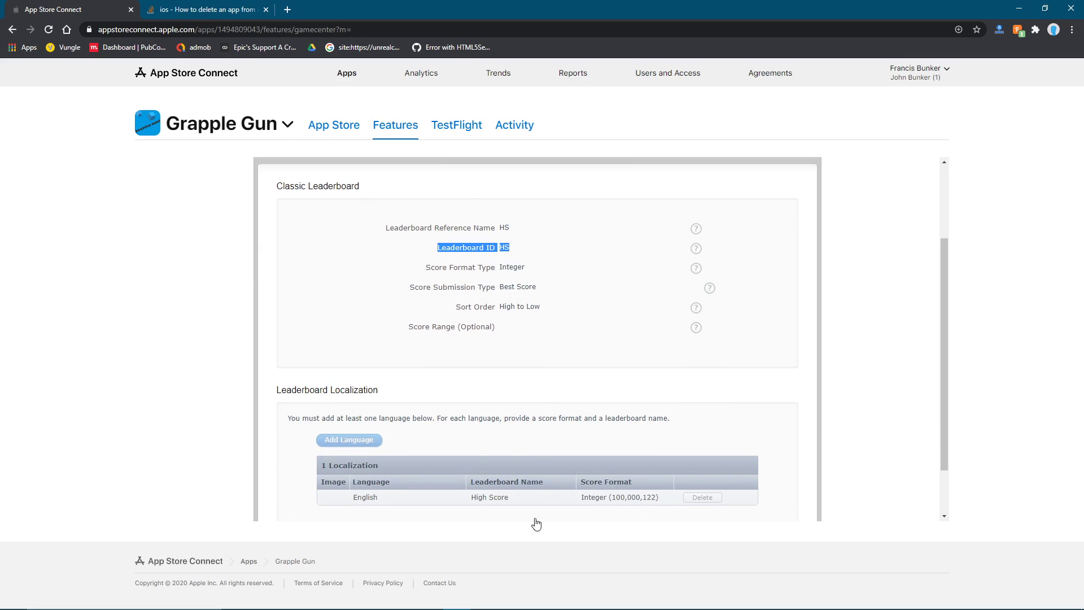
left_click(484, 599)
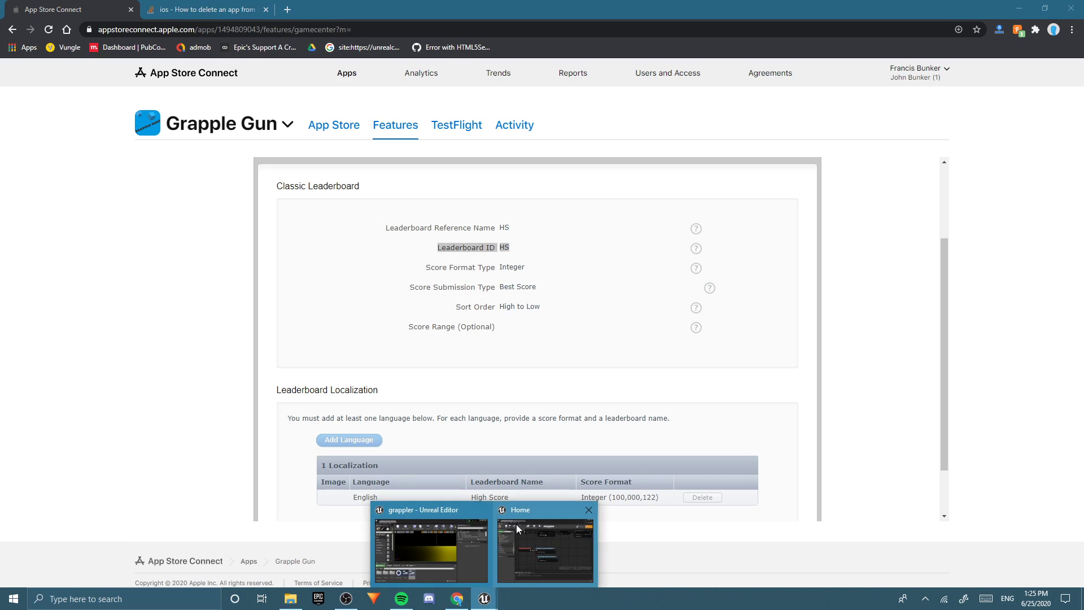
Bring the Home widget blueprint back and maximize its editor
left_click(517, 525)
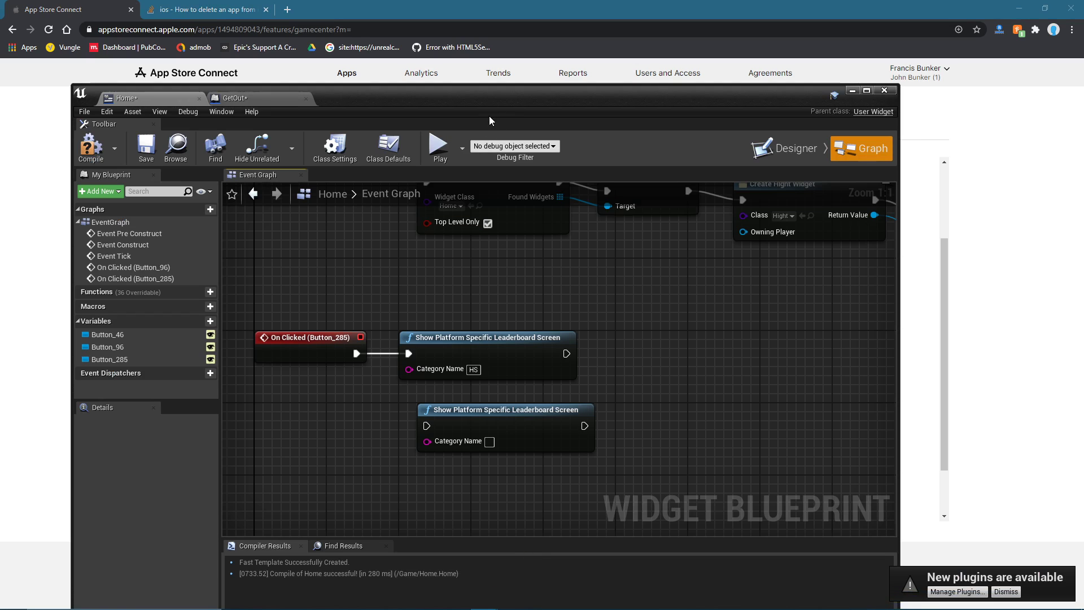
left_click_drag(489, 117, 452, 1)
left_click(456, 205)
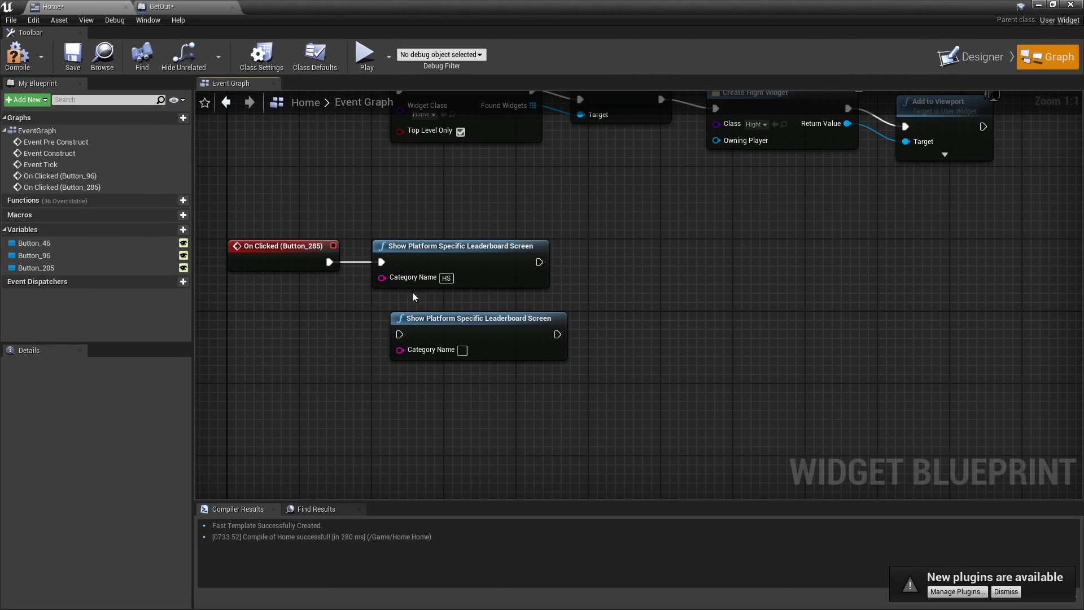
Delete the duplicate leaderboard screen node and recompile Home, then return its editor to a floating window
left_click(553, 341)
key("Delete")
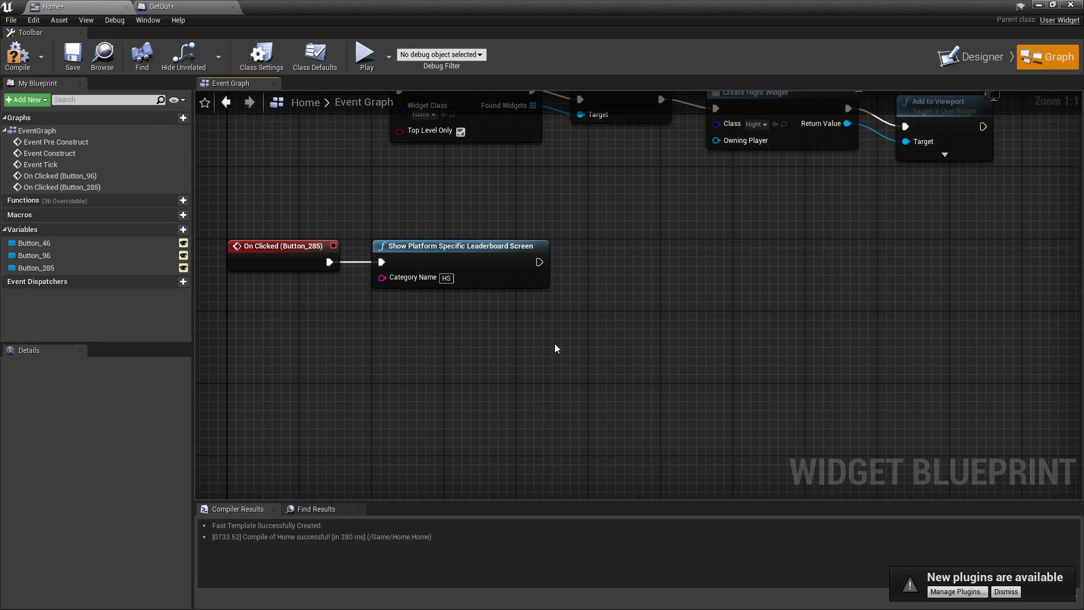
left_click_drag(368, 261, 531, 326)
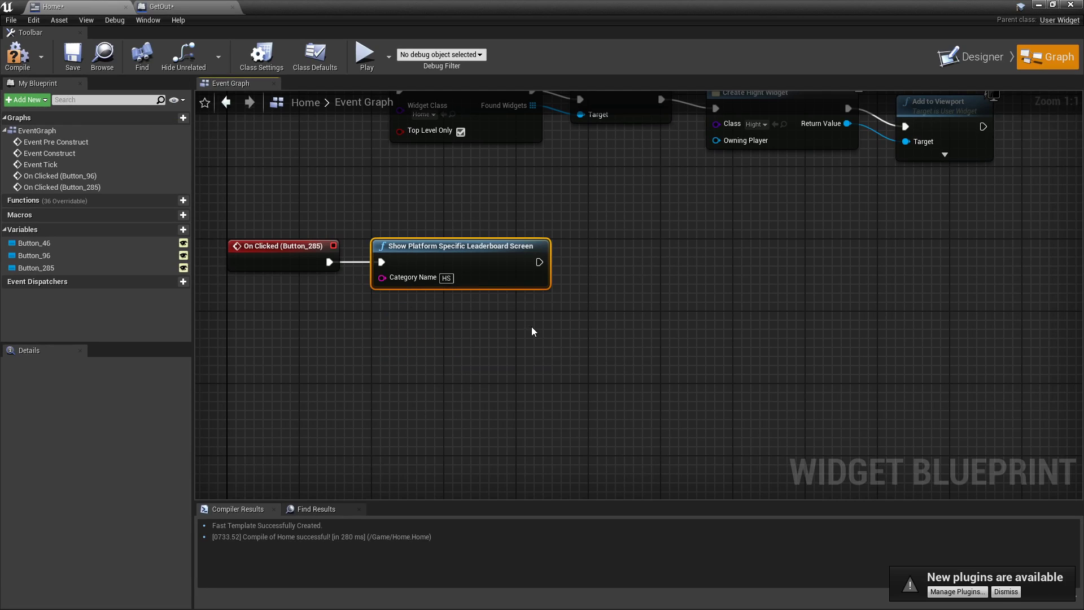
left_click(571, 351)
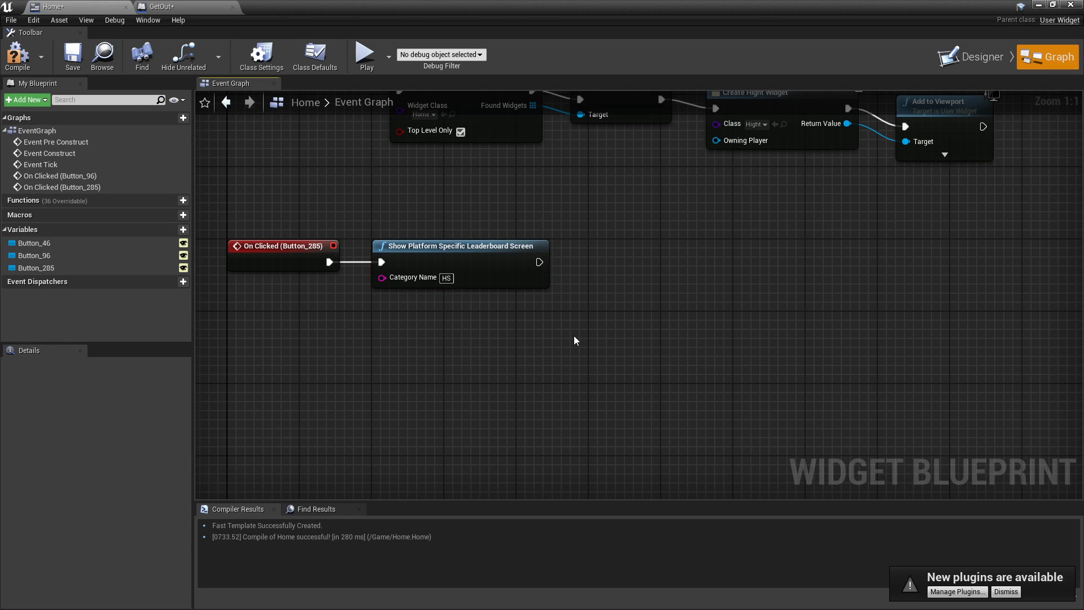
left_click(17, 56)
left_click(175, 7)
left_click(91, 6)
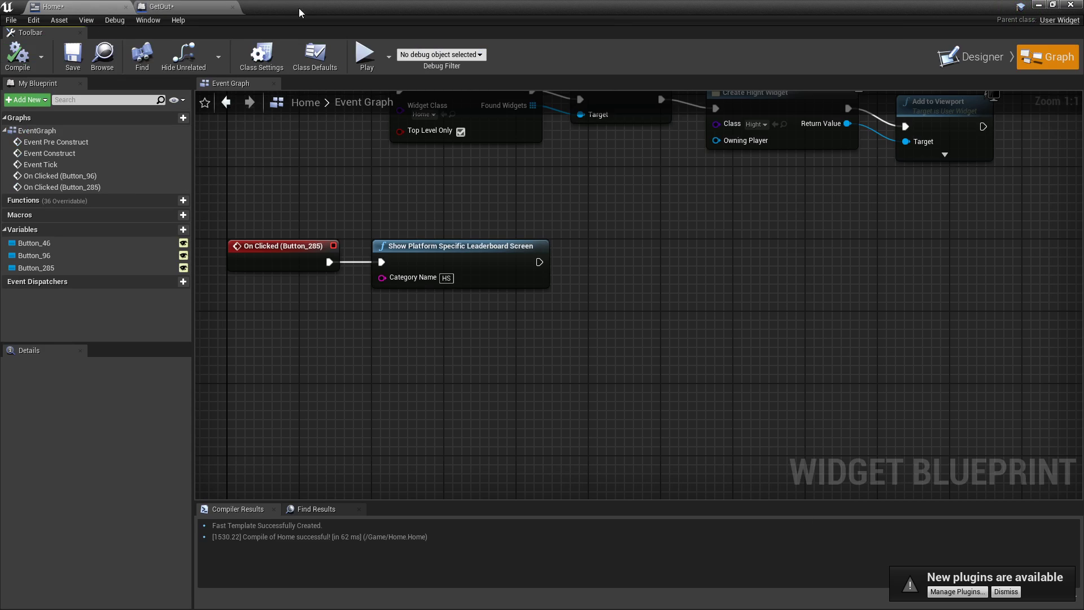
left_click_drag(360, 7, 361, 114)
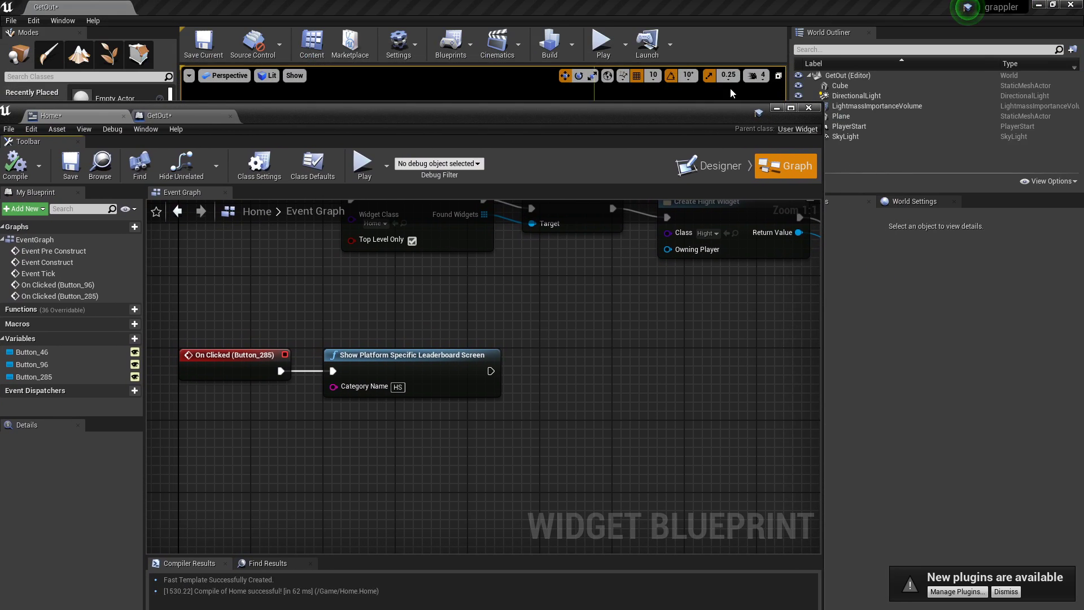
Close Home, then open and maximize the Player blueprint from blueprints > movement
left_click(809, 107)
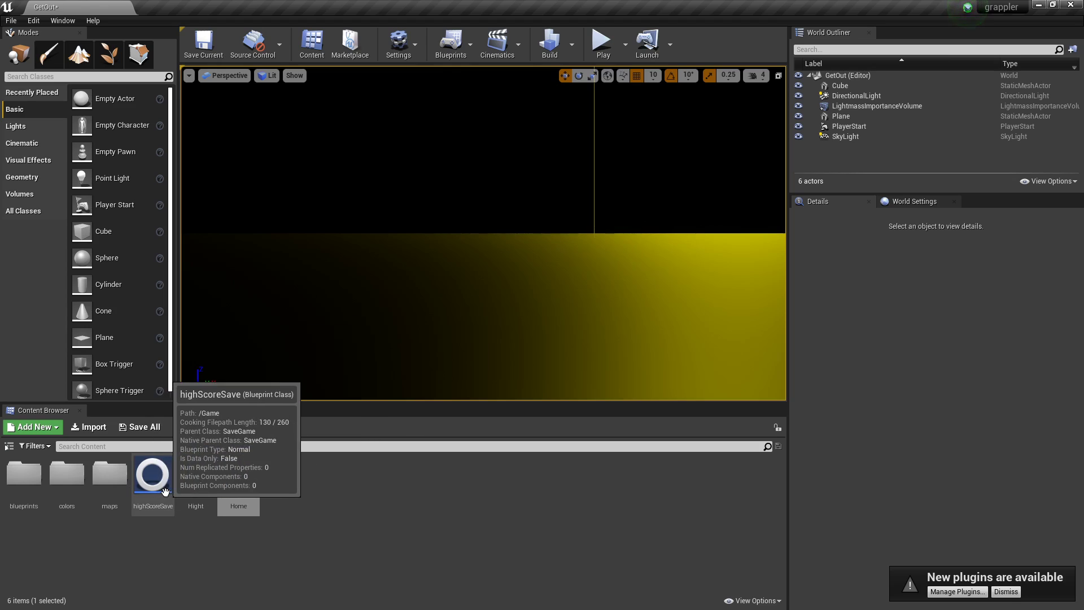
left_click(153, 476)
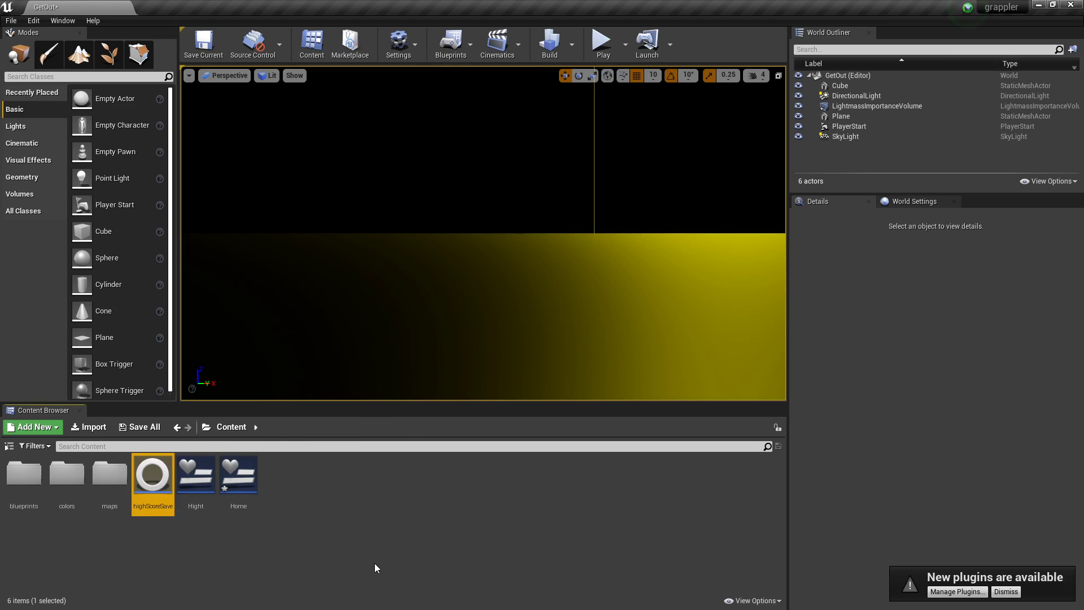
double_click(23, 474)
left_click(27, 490)
double_click(26, 490)
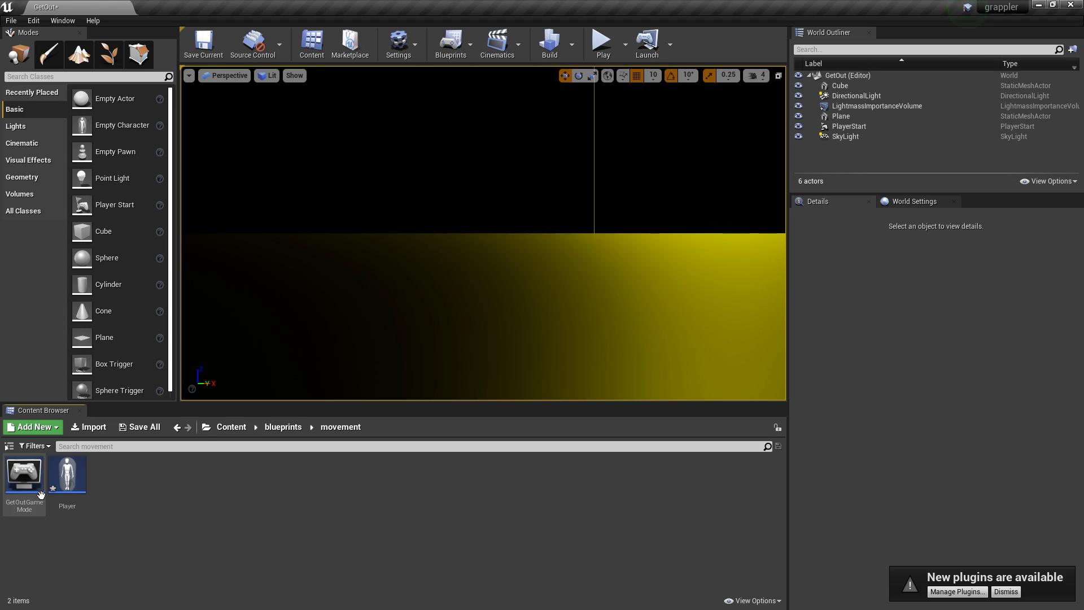
double_click(67, 478)
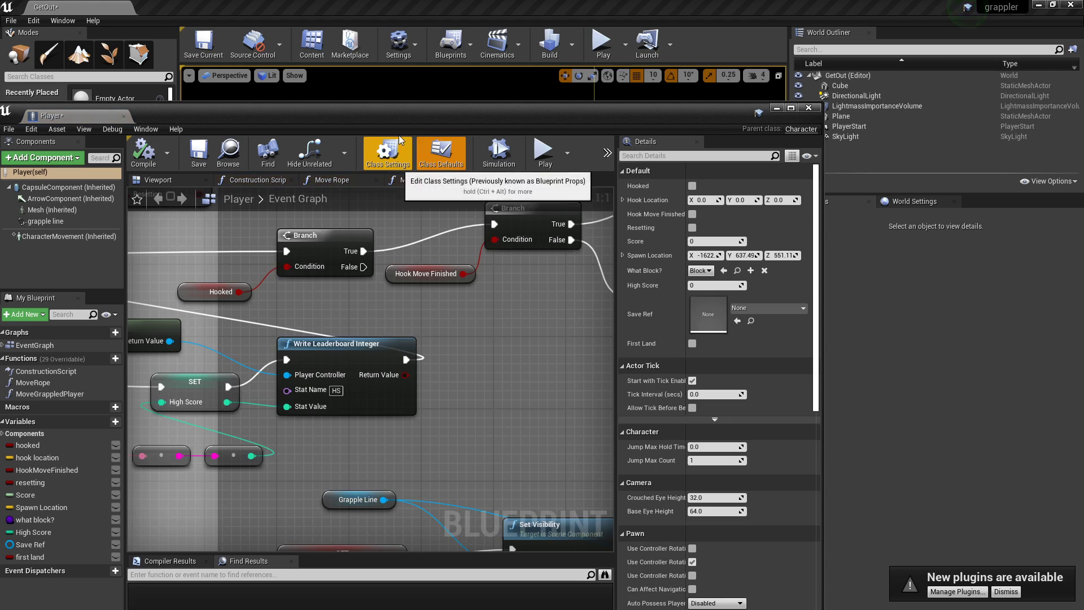
double_click(435, 109)
right_click_drag(210, 334, 171, 368)
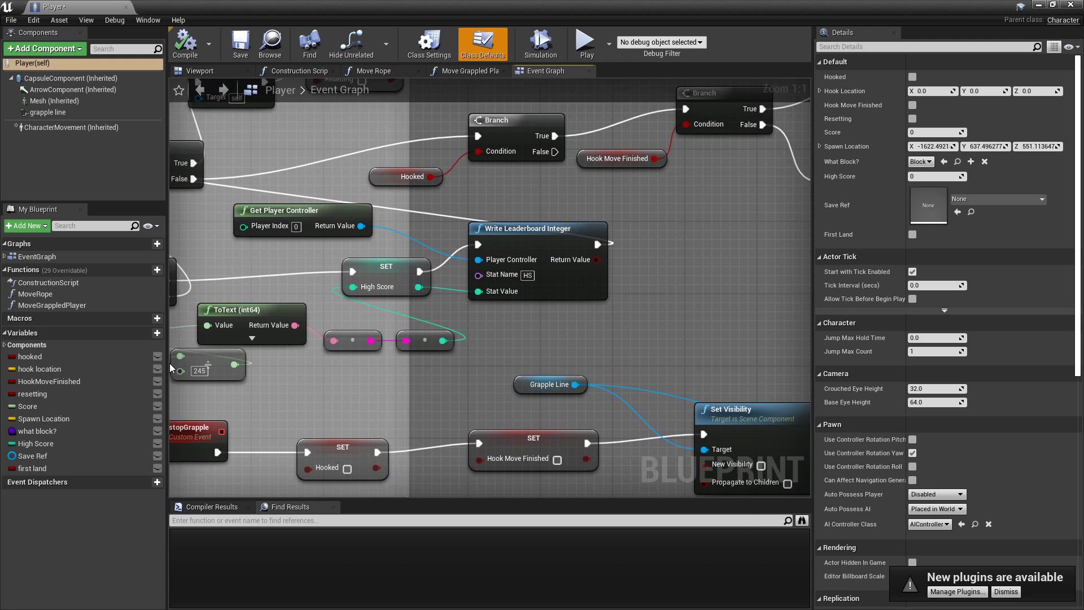
Add a second Write Leaderboard Integer node, then delete it, keeping the original
left_click(578, 277)
right_click_drag(517, 243, 527, 311)
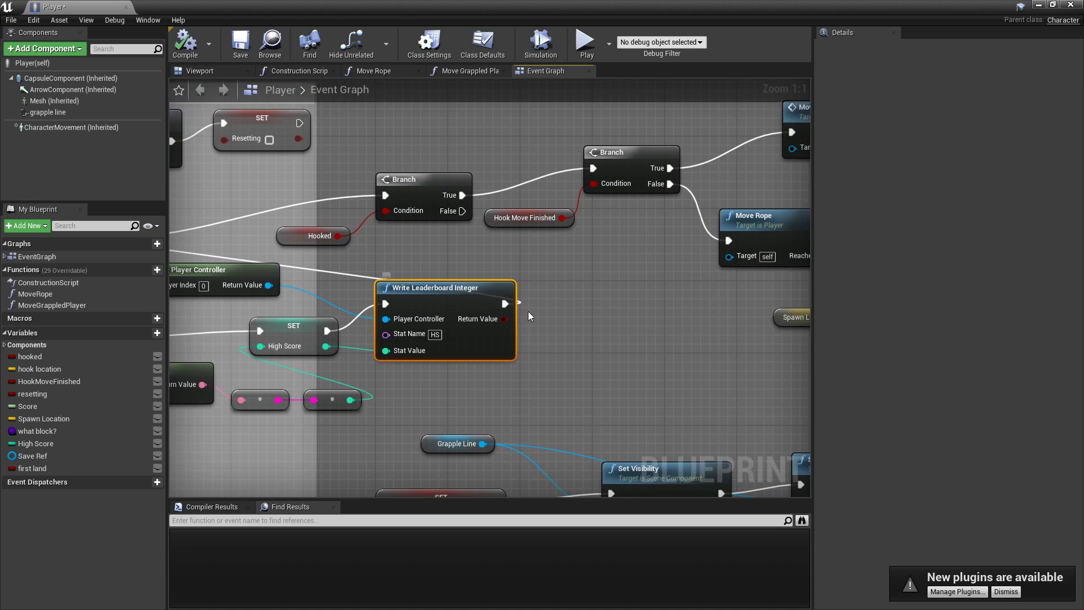
left_click(527, 311)
left_click_drag(527, 311, 528, 310)
type("wr")
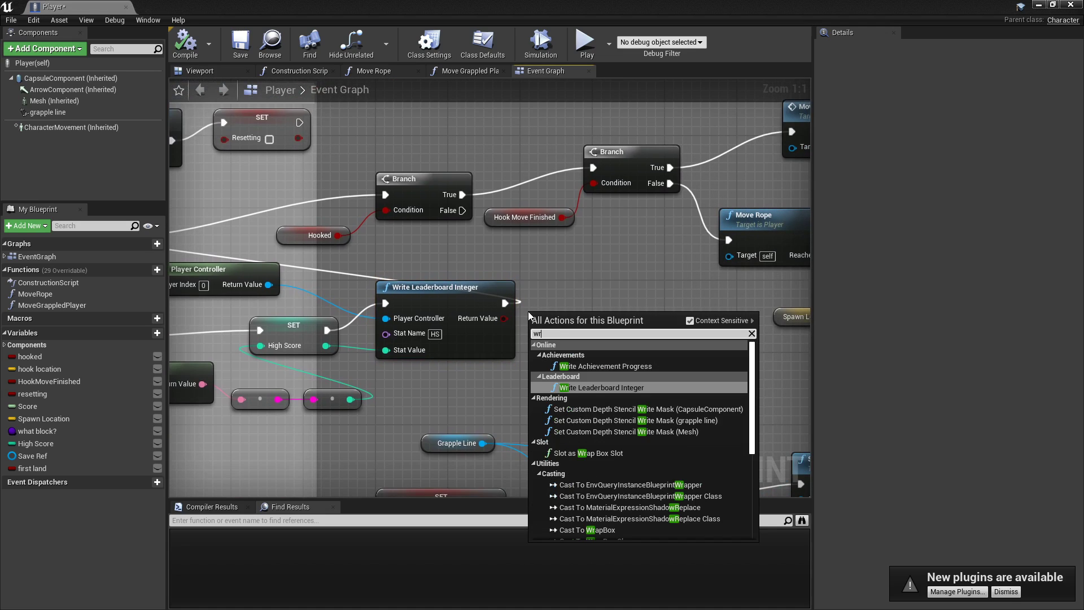
type("ite leader")
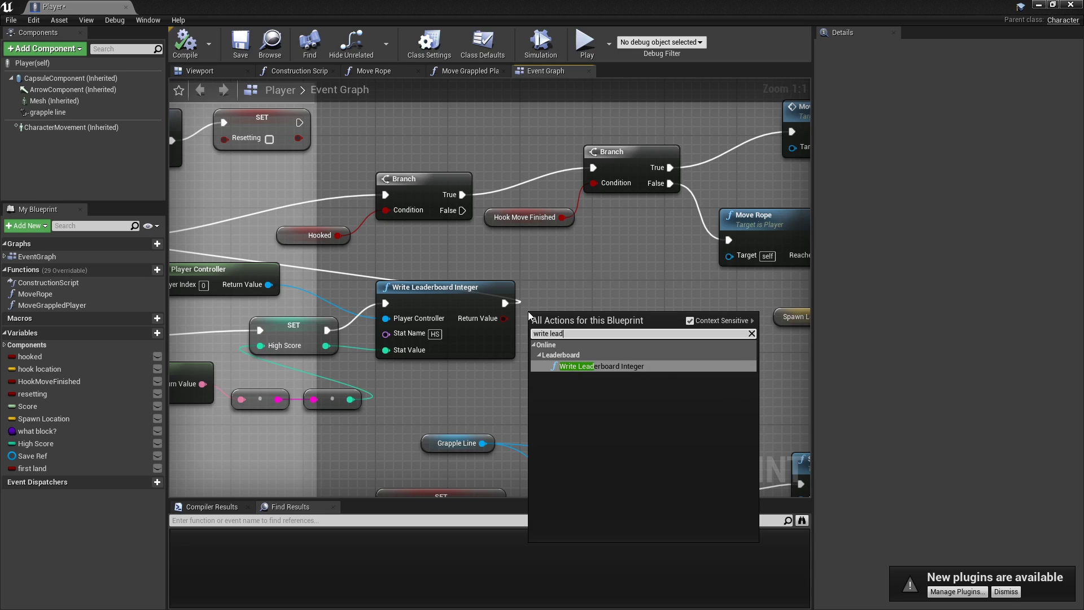
left_click(604, 367)
left_click_drag(603, 325, 604, 289)
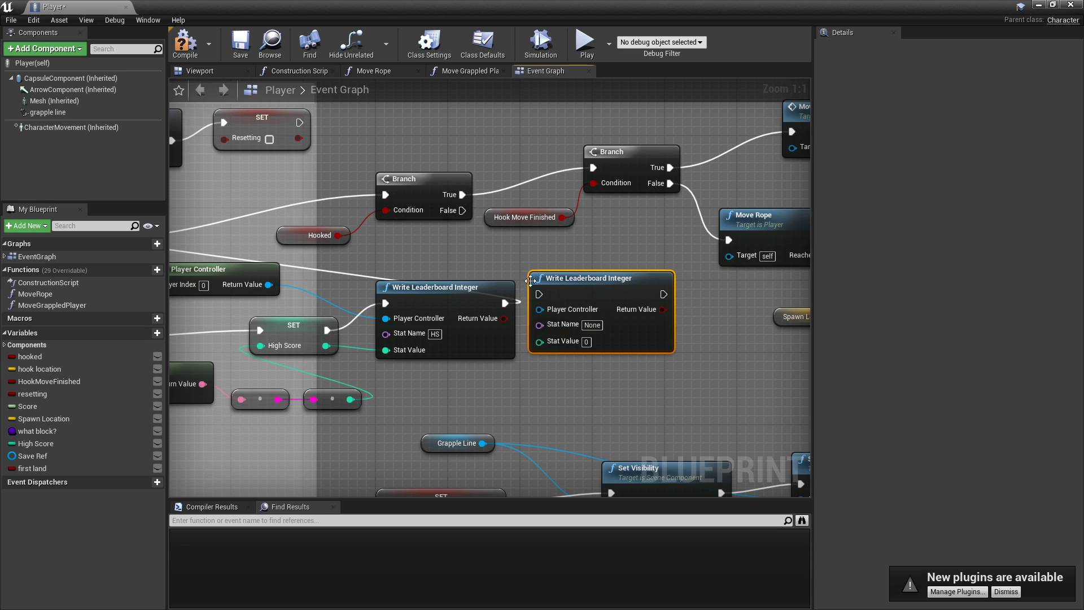
left_click(592, 325)
left_click(609, 283)
key("Delete")
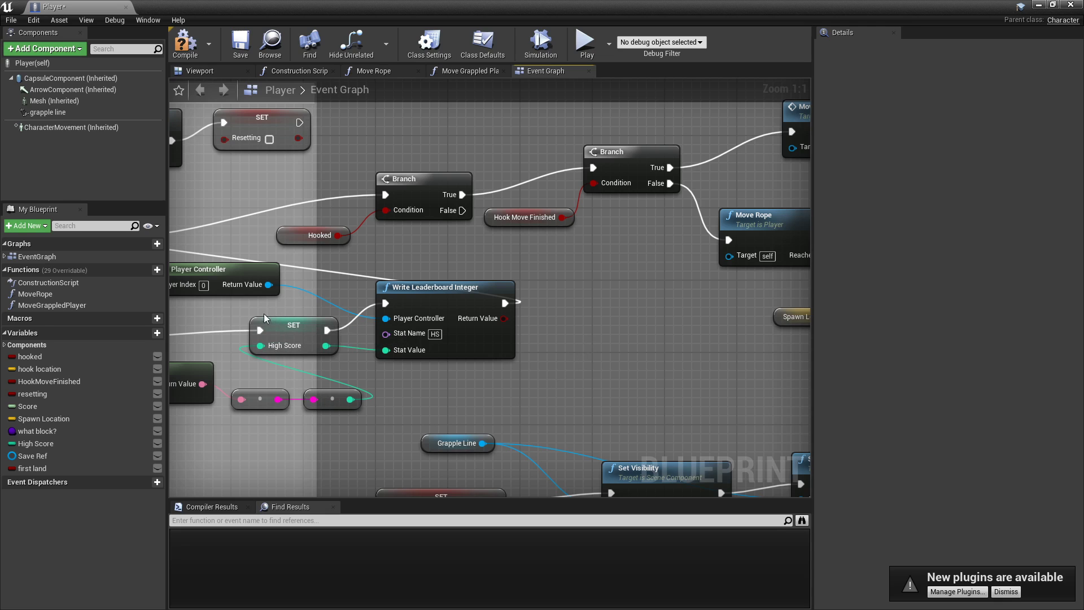
Inspect the SET High Score node and its variable, then the Get Player Controller node
left_click(282, 327)
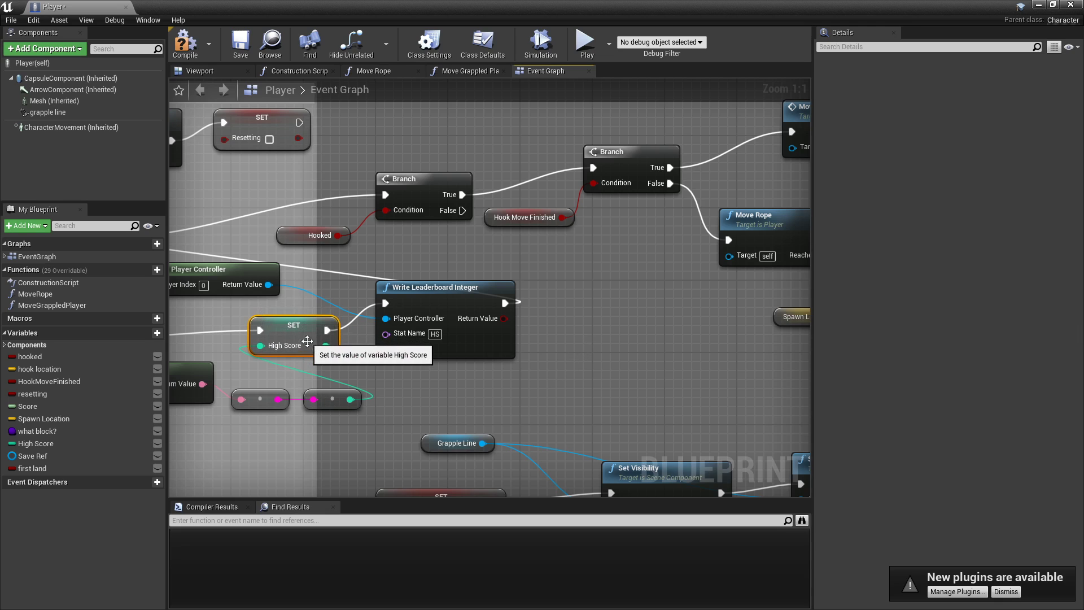
left_click(392, 374)
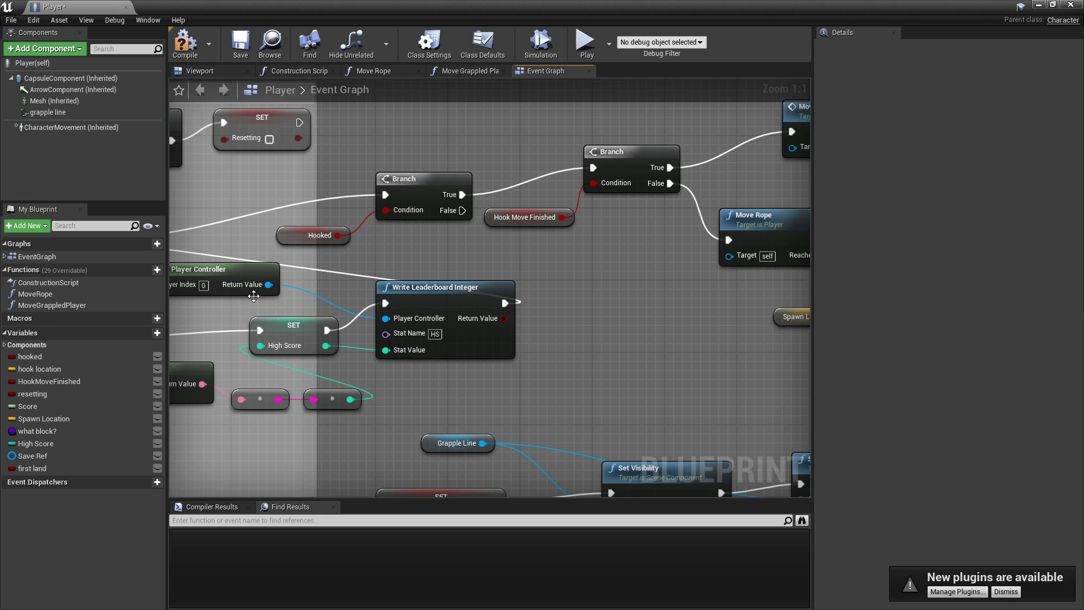
left_click(264, 327)
left_click(331, 374)
left_click(293, 333)
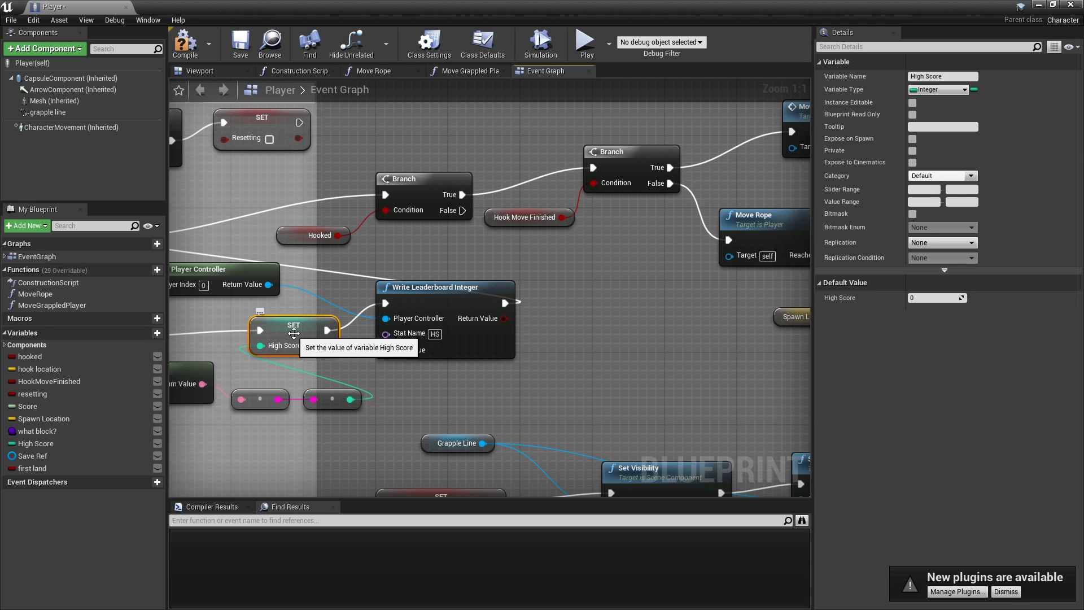
left_click(354, 376)
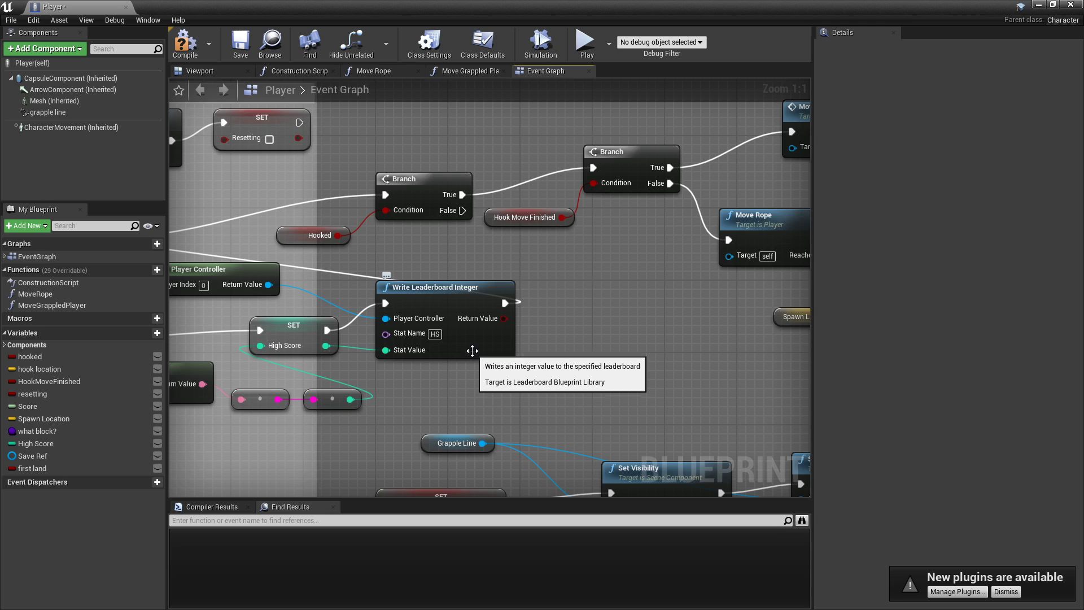
right_click_drag(244, 276, 286, 277)
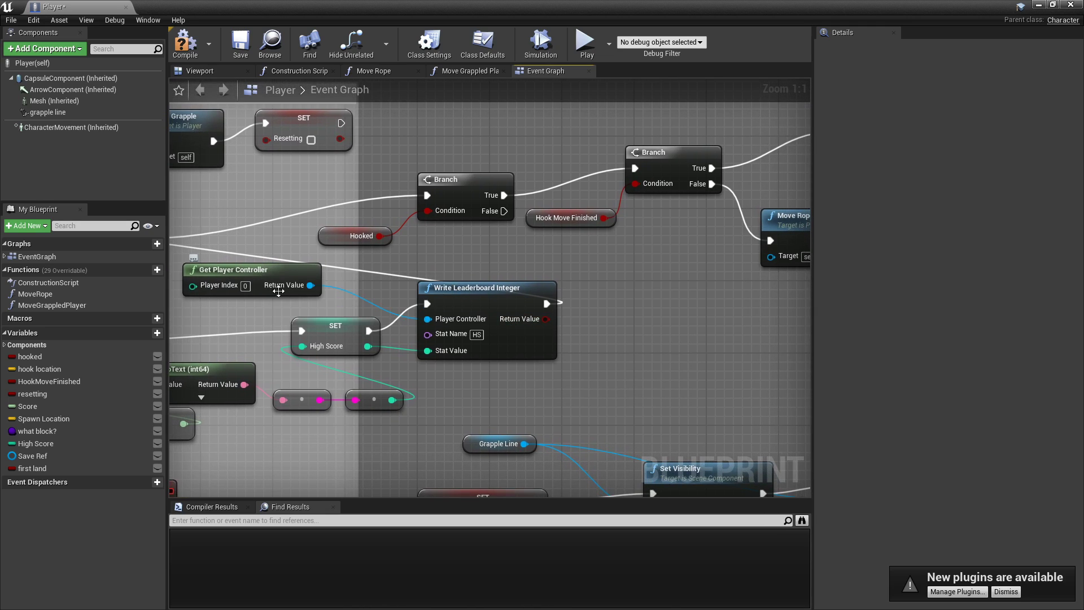
left_click(286, 277)
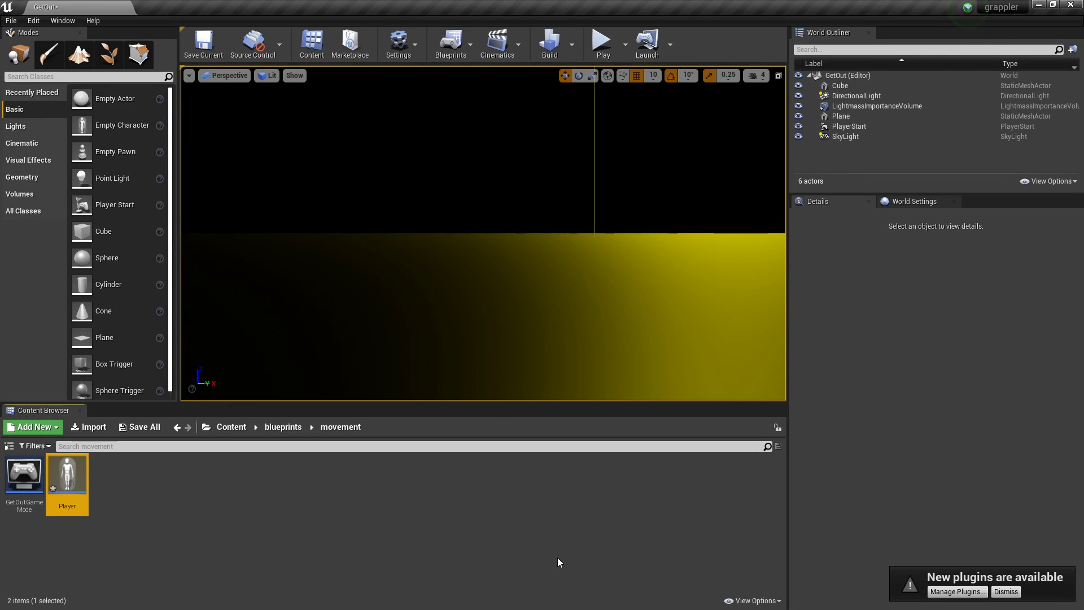
Switch to App Store Connect and open Grapple Gun's Game Center features page
key("super+Down")
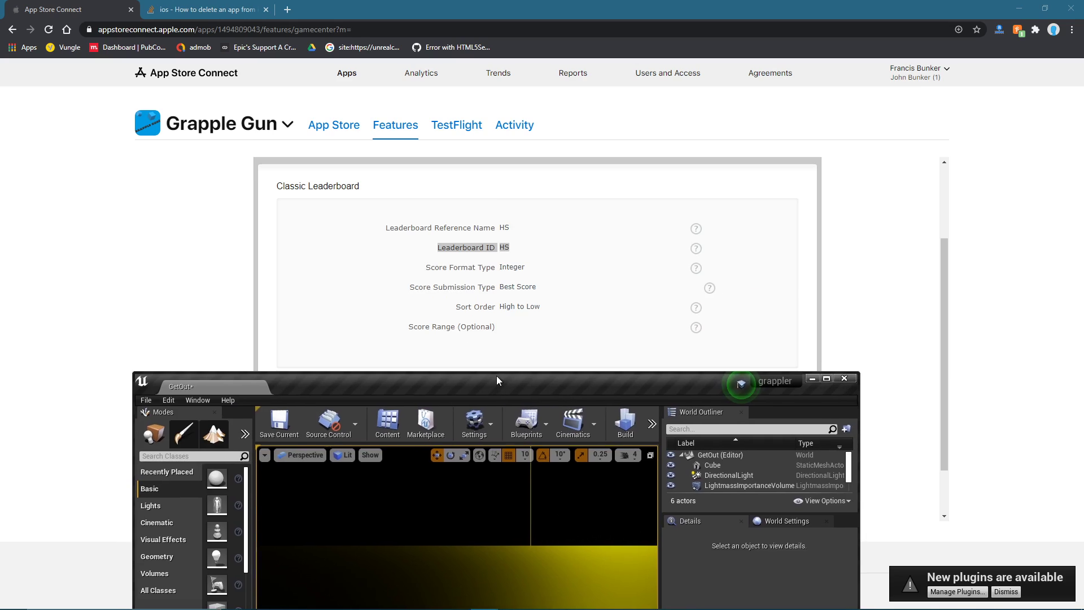
left_click(222, 219)
left_click(502, 124)
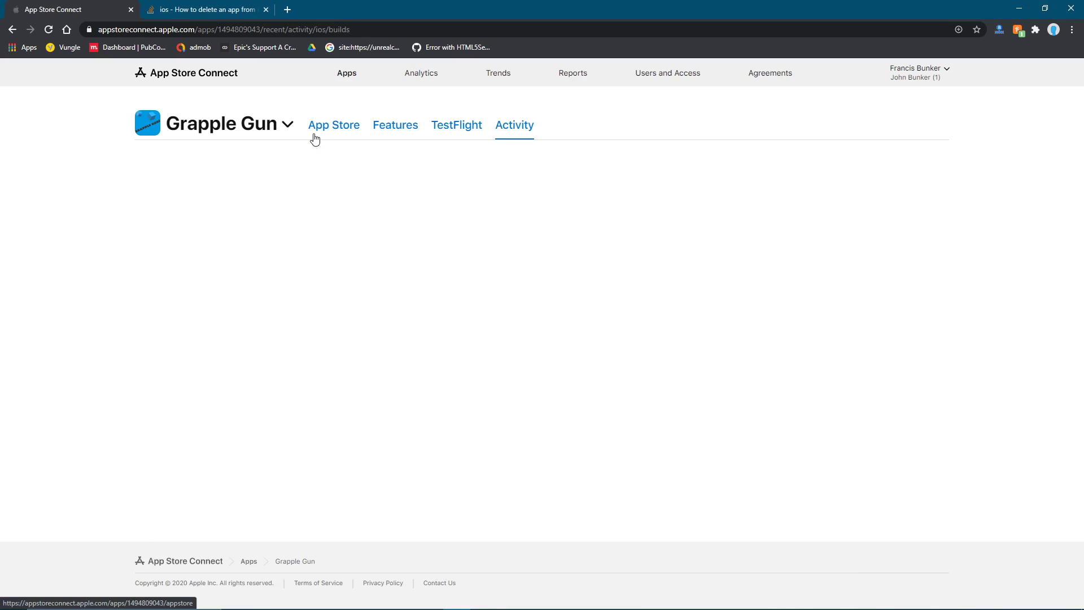
left_click(341, 137)
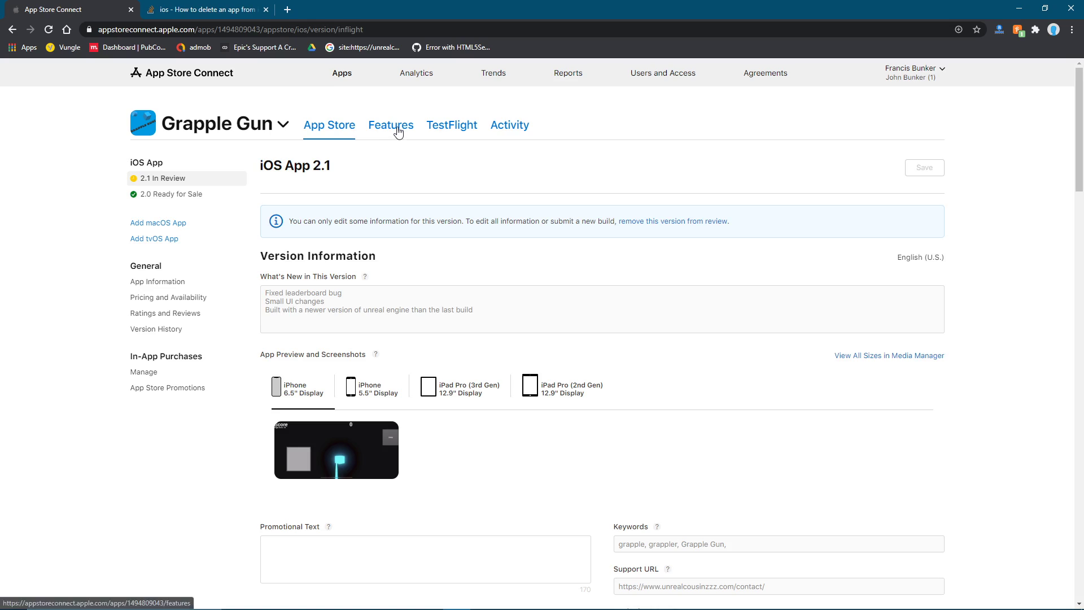
left_click(398, 126)
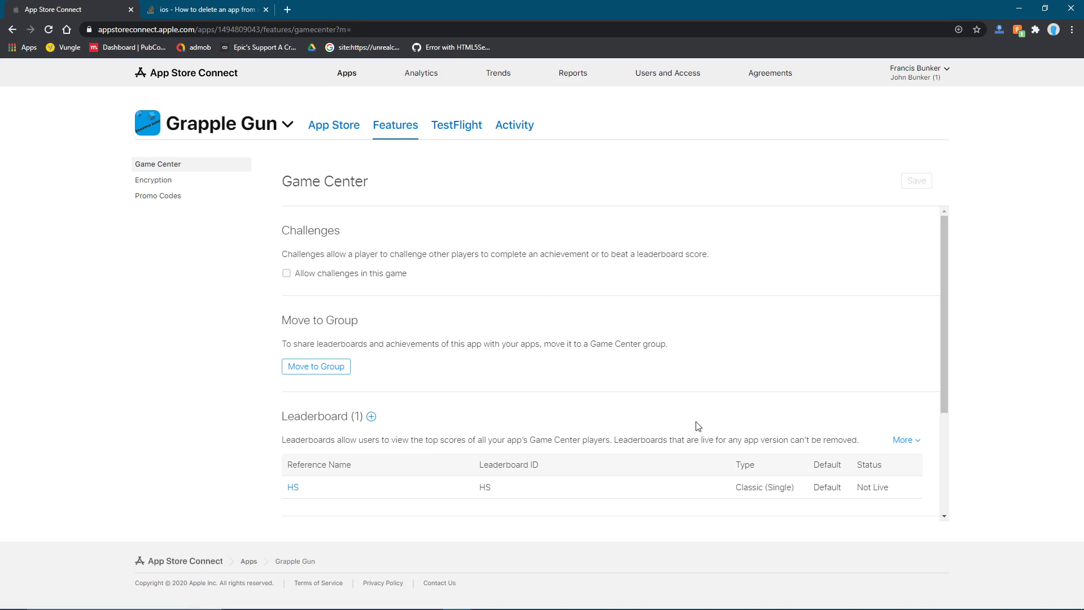
Confirm the HS leaderboard is listed as Not Live, then return to the iOS App 2.1 page
scroll(701, 422, "down", 3)
left_click_drag(892, 333, 865, 329)
left_click(627, 261)
left_click(699, 398)
left_click(793, 376)
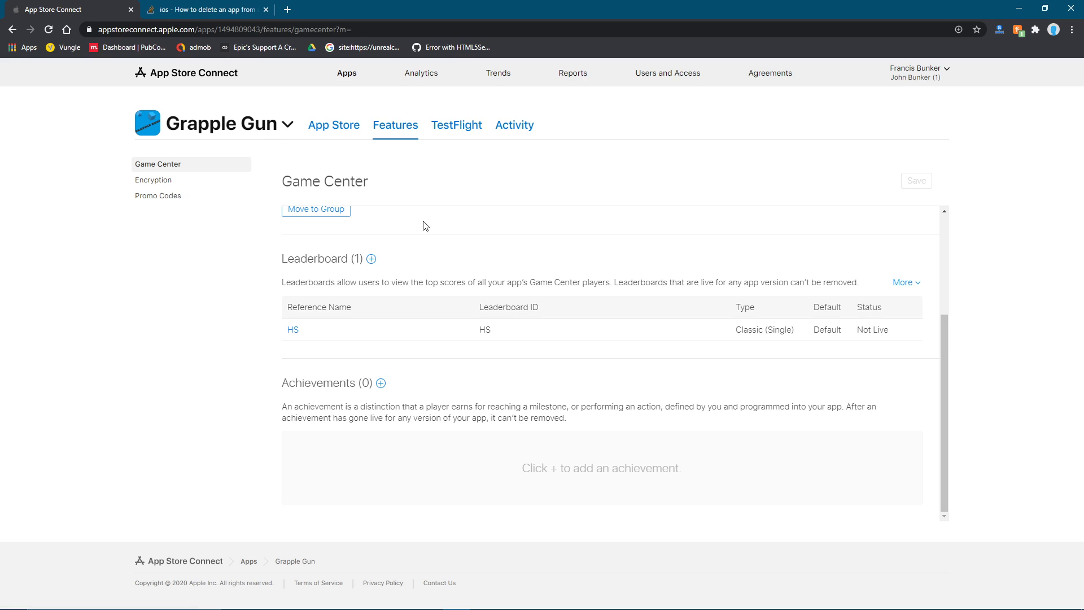
left_click(332, 130)
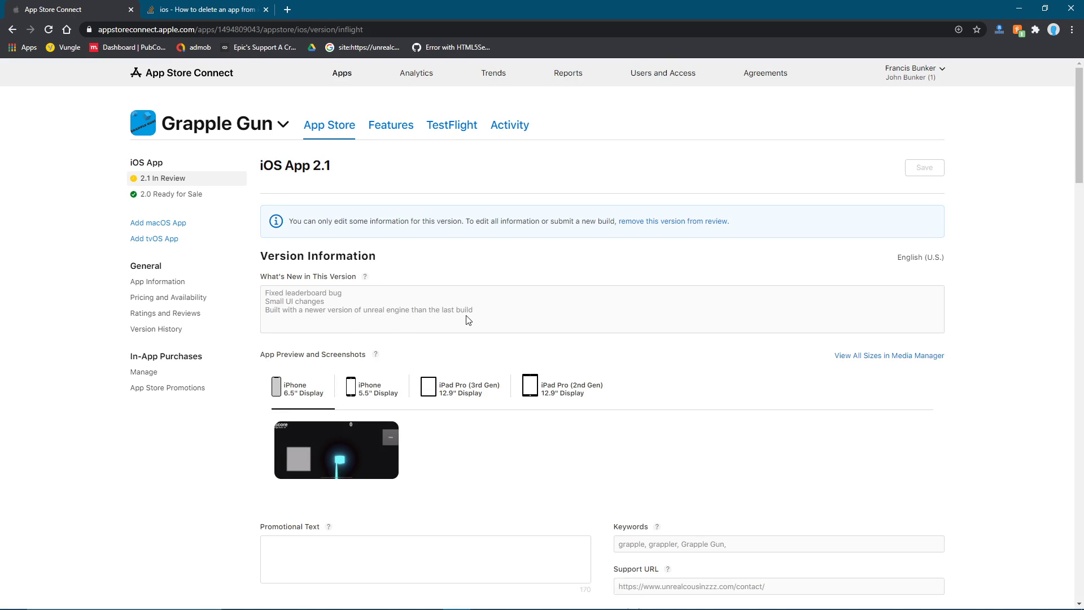
scroll(465, 319, "down", 15)
scroll(459, 333, "down", 3)
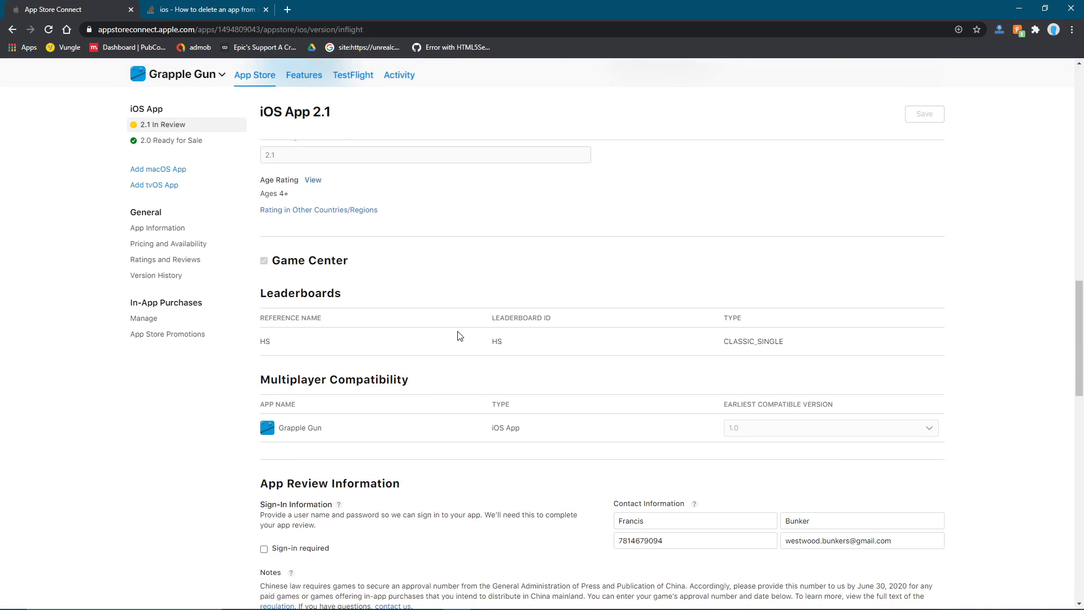
scroll(446, 339, "up", 2)
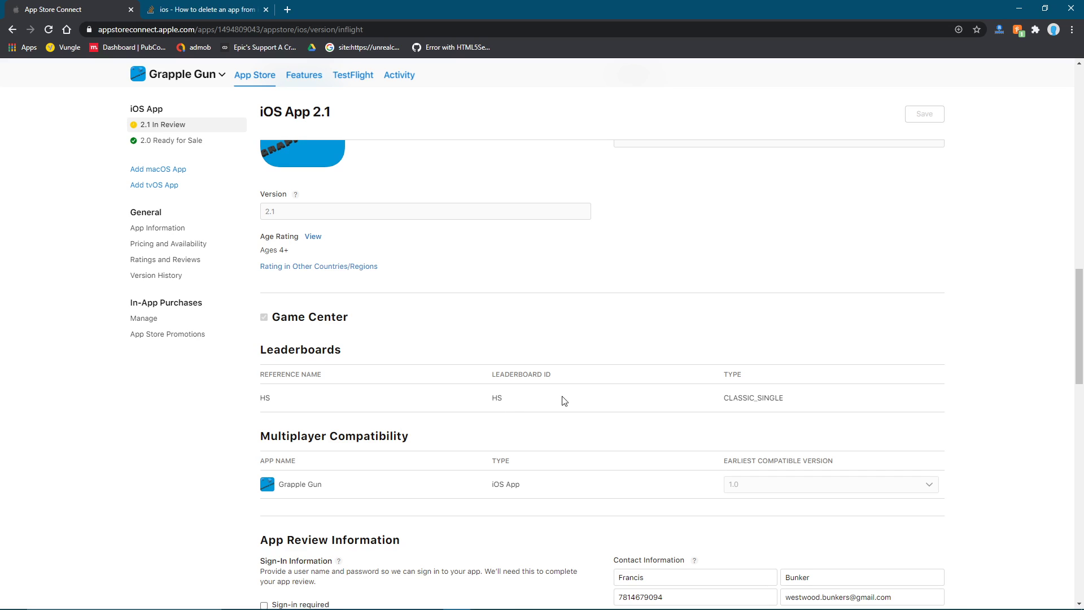
scroll(520, 407, "up", 20)
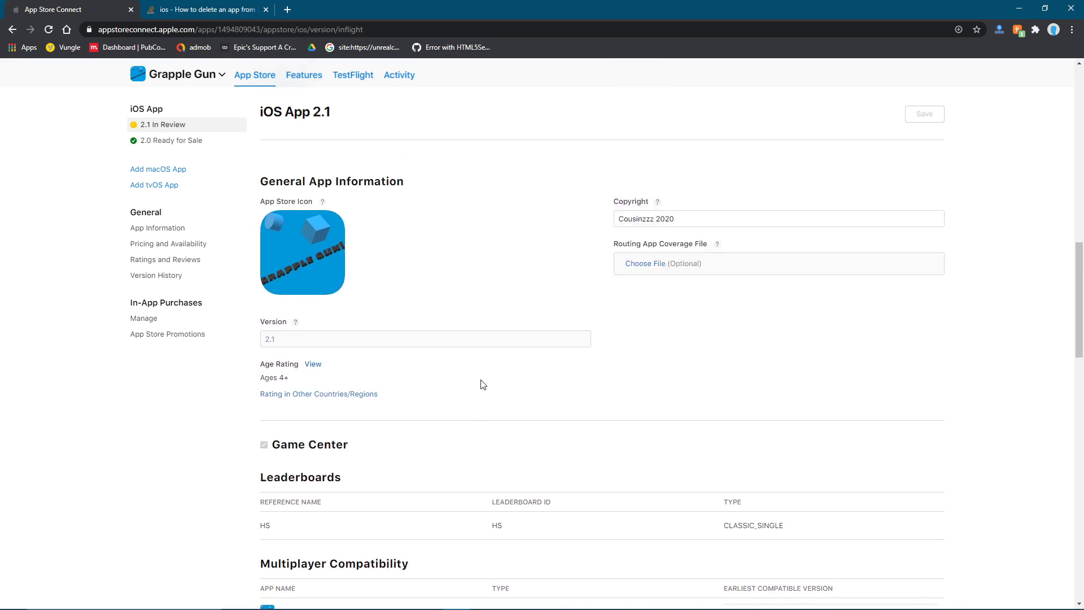
scroll(409, 328, "up", 1)
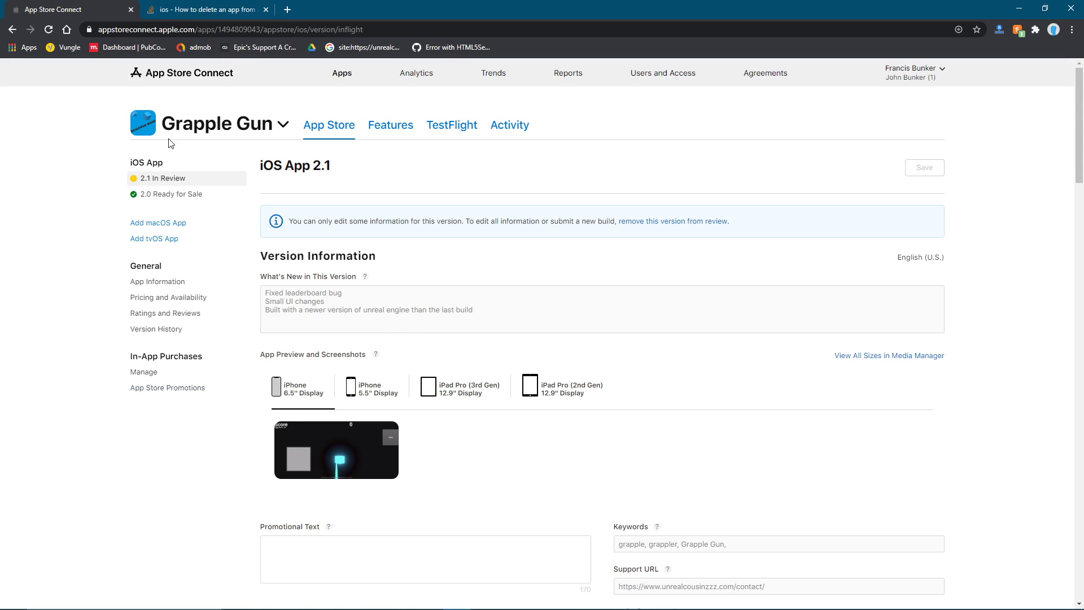
left_click_drag(164, 133, 183, 130)
left_click(183, 131)
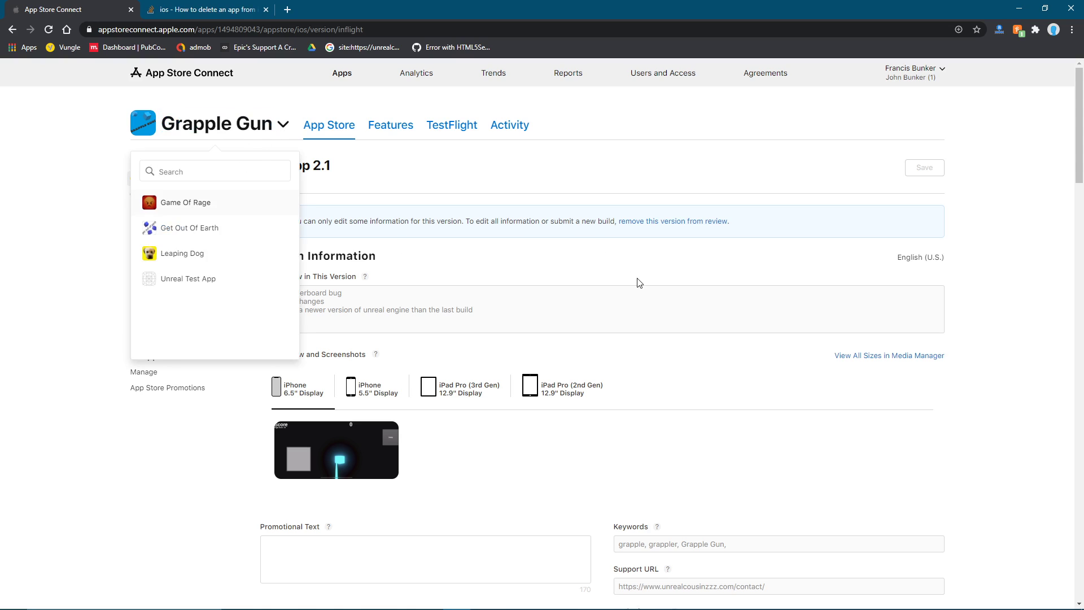
left_click(613, 293)
left_click(180, 129)
left_click(572, 274)
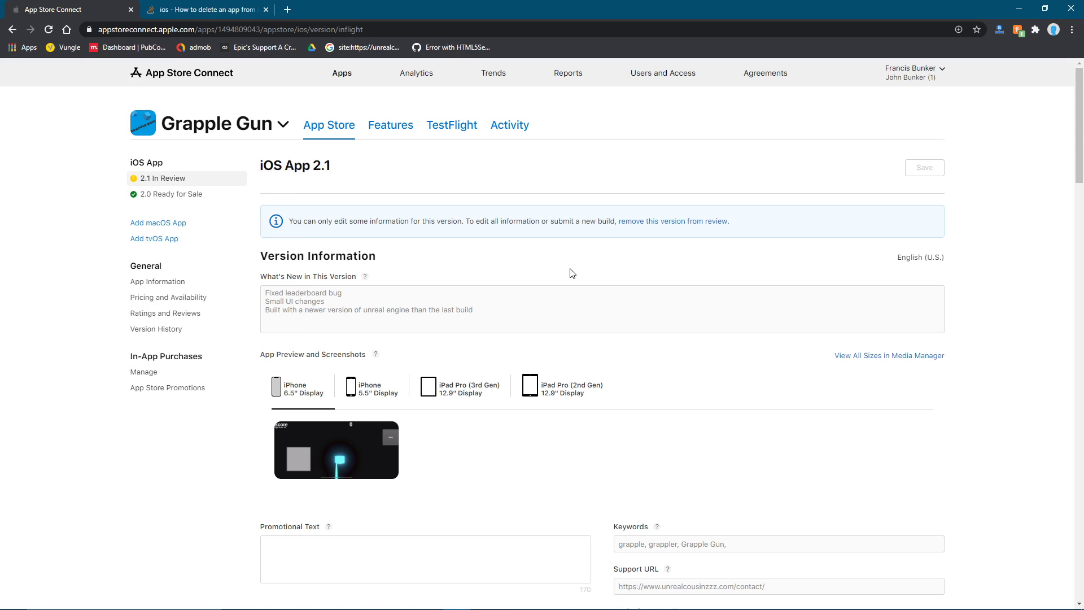